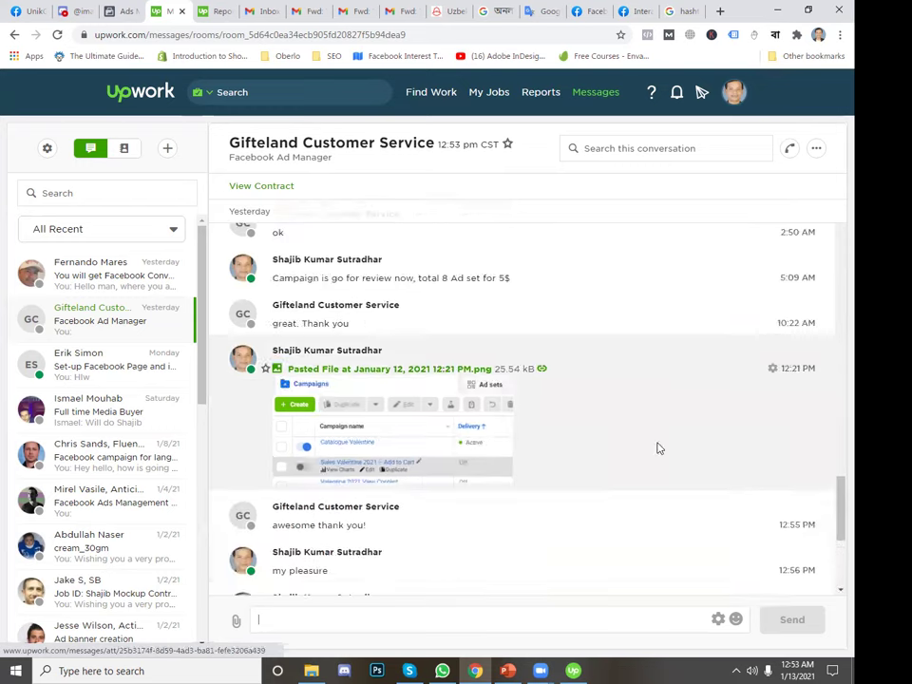
- Read through the Gifteland Customer Service conversation and check the work-in-progress earnings report on Upwork
left_click_drag(834, 509, 832, 252)
scroll(566, 393, "up", 2)
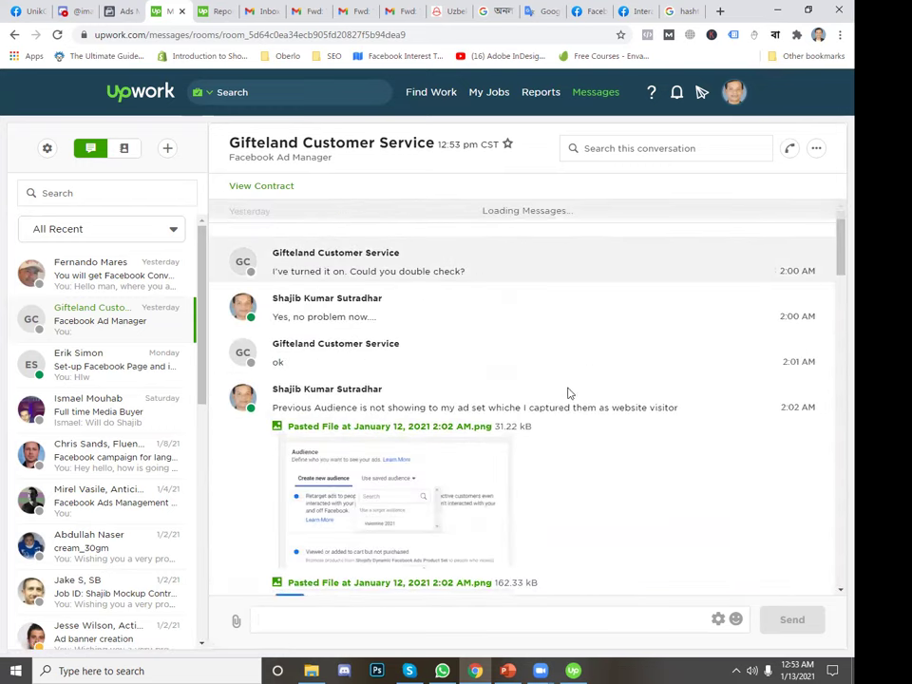
scroll(561, 400, "down", 5)
scroll(570, 427, "down", 15)
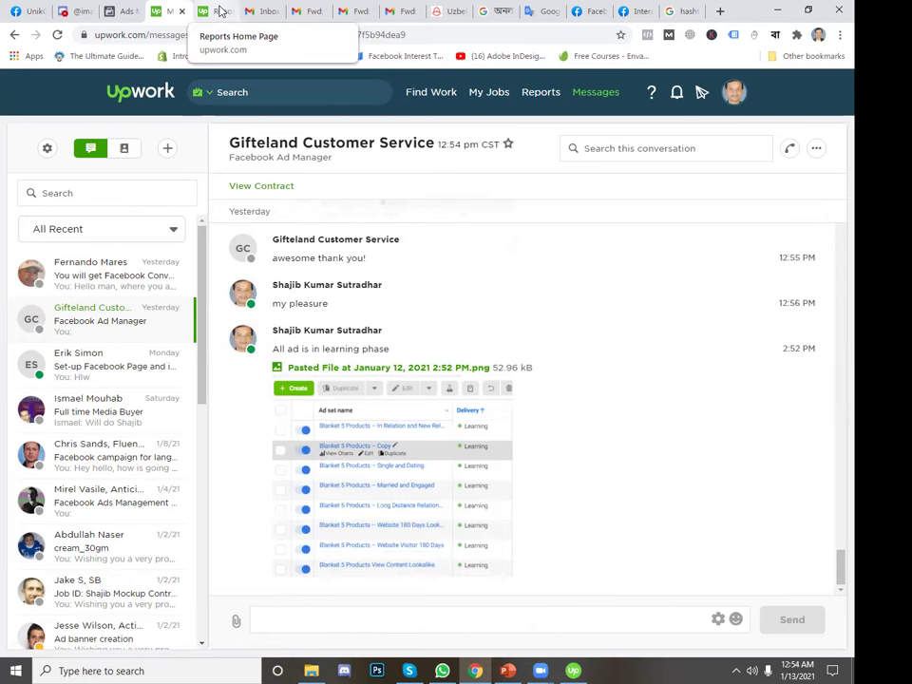
left_click(220, 11)
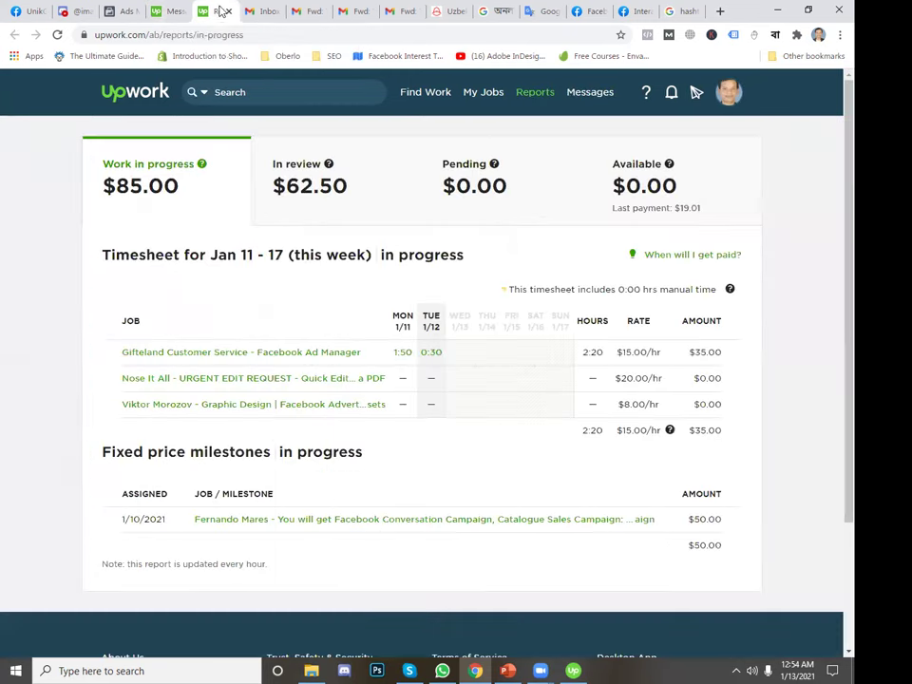
left_click(163, 11)
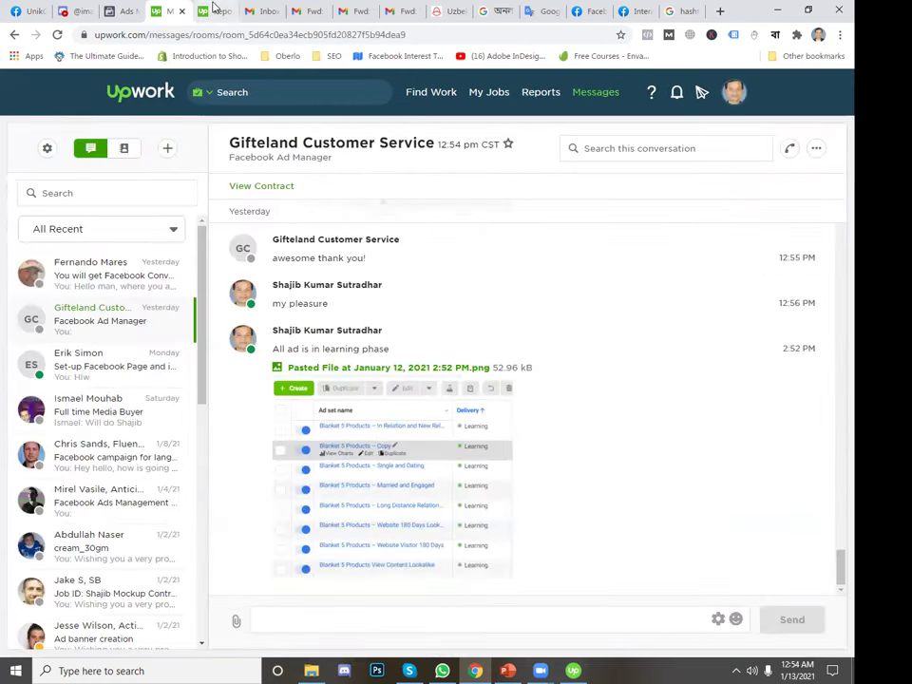
- Close the unneeded Gmail, Uzbekistan travel, Google Input Tools, Google Translate and Interact page tabs
left_click(274, 13)
left_click(275, 12)
left_click(493, 110)
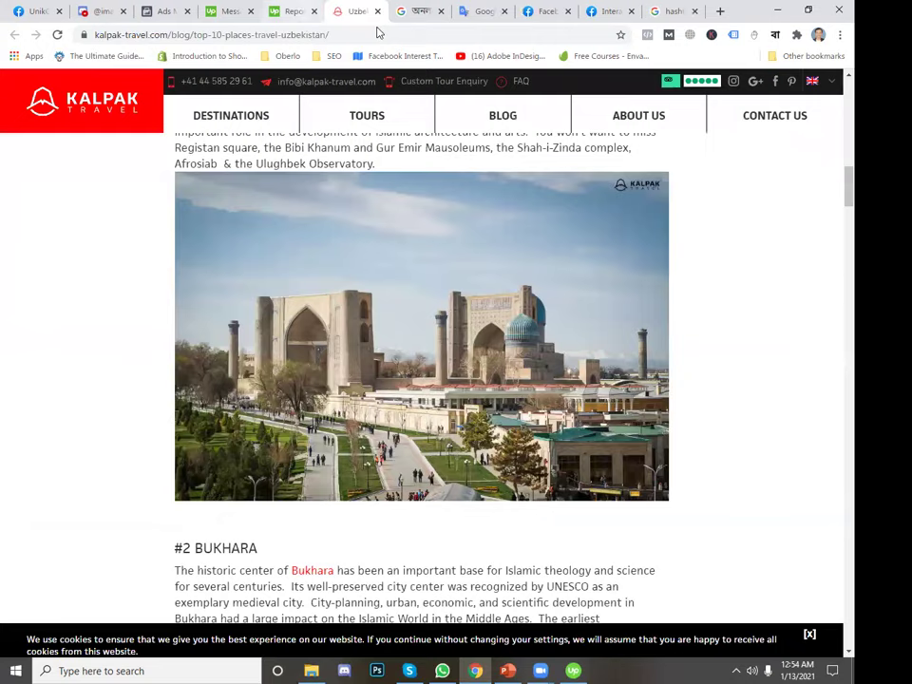
left_click(285, 21)
left_click(370, 14)
left_click(377, 11)
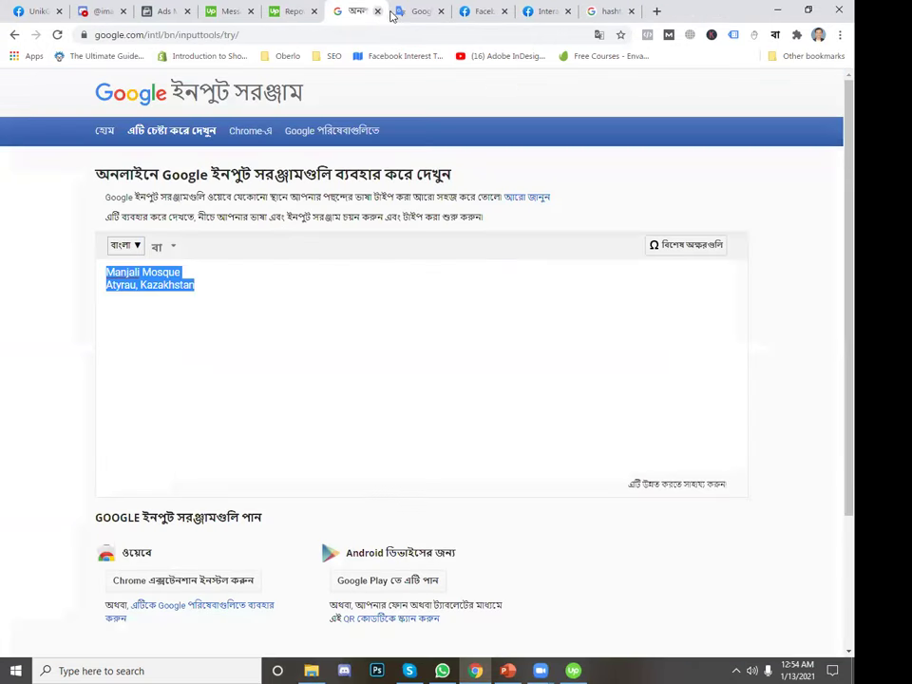
left_click(379, 11)
left_click(377, 11)
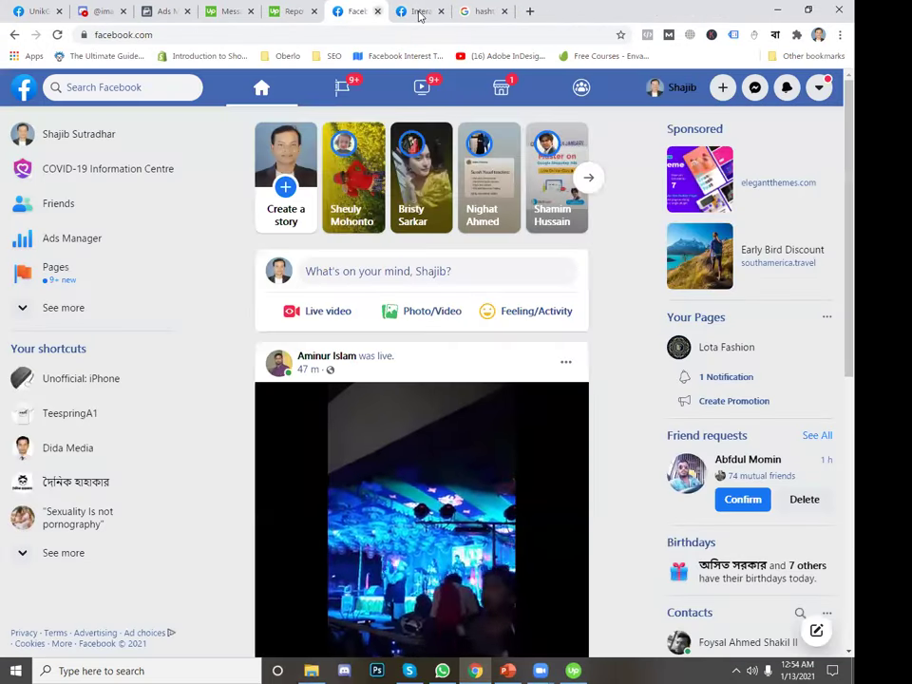
left_click(417, 13)
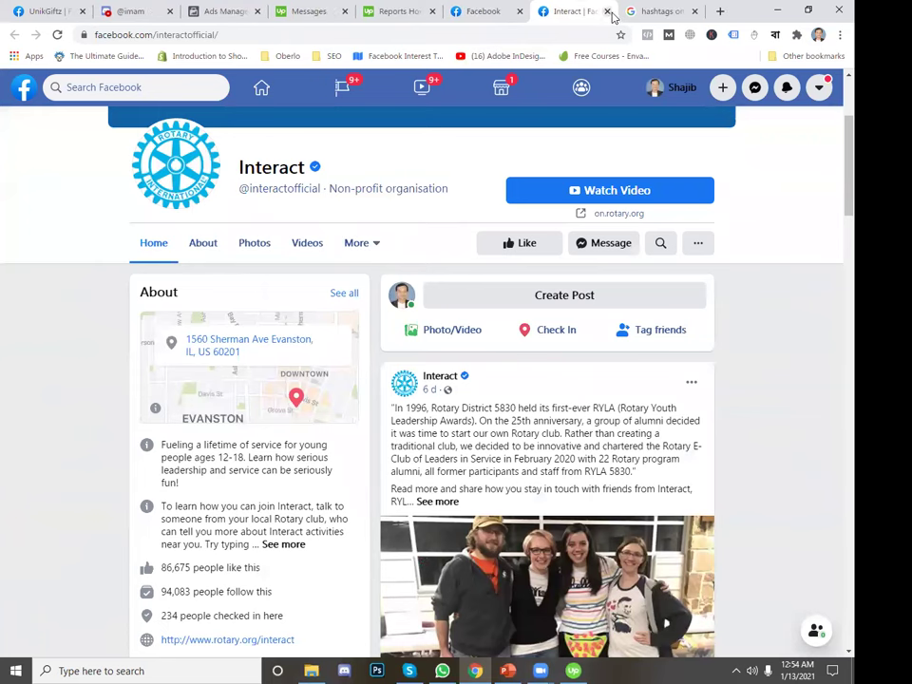
left_click(601, 12)
- Go to shopify.co.uk in the hashtag search tab, log in and open the UnikGiftz store
left_click(373, 39)
type("shopify.co.uk")
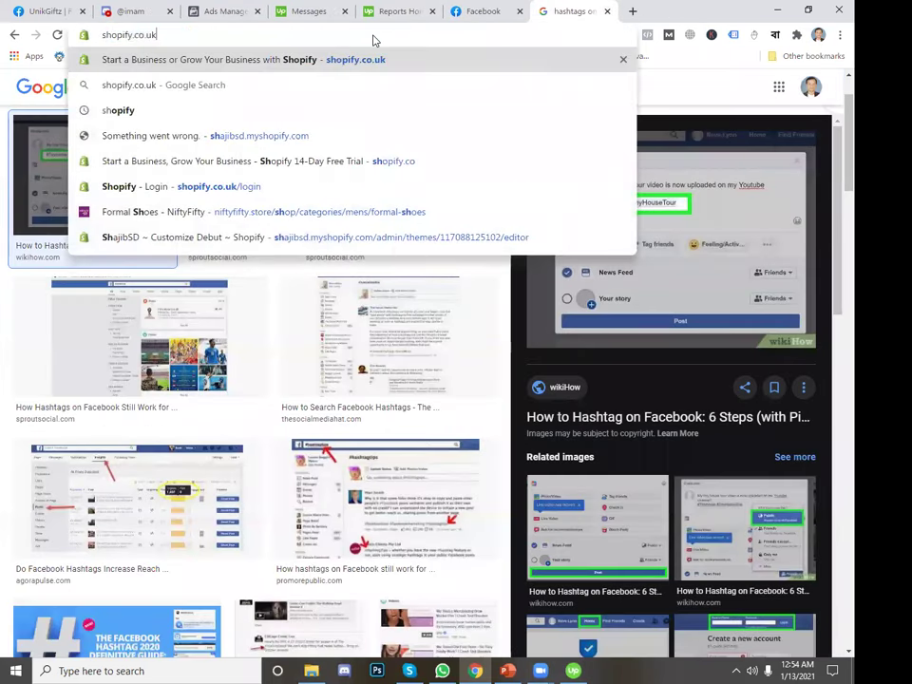
key("Return")
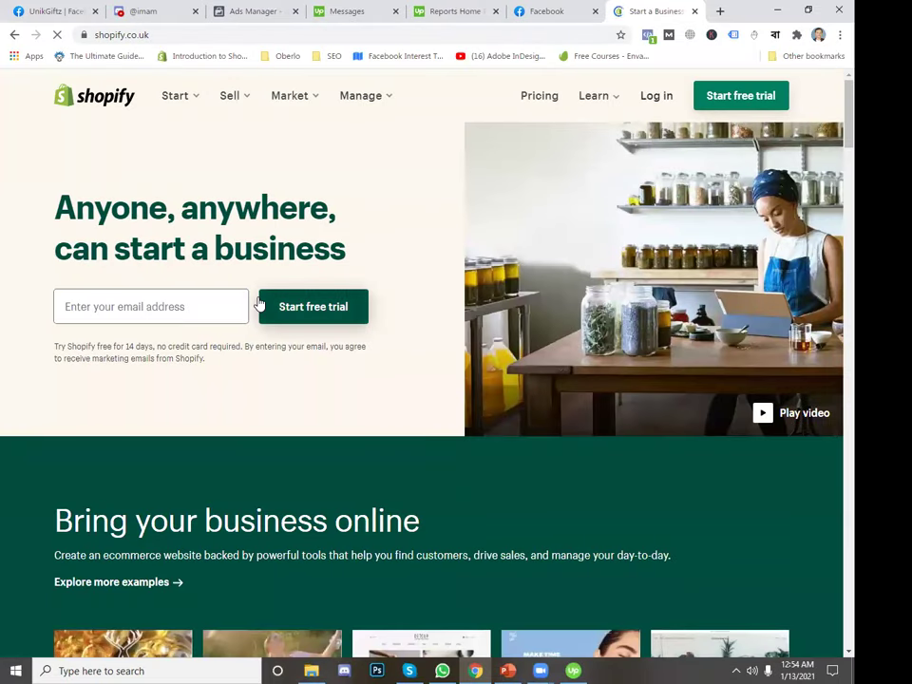
left_click(262, 304)
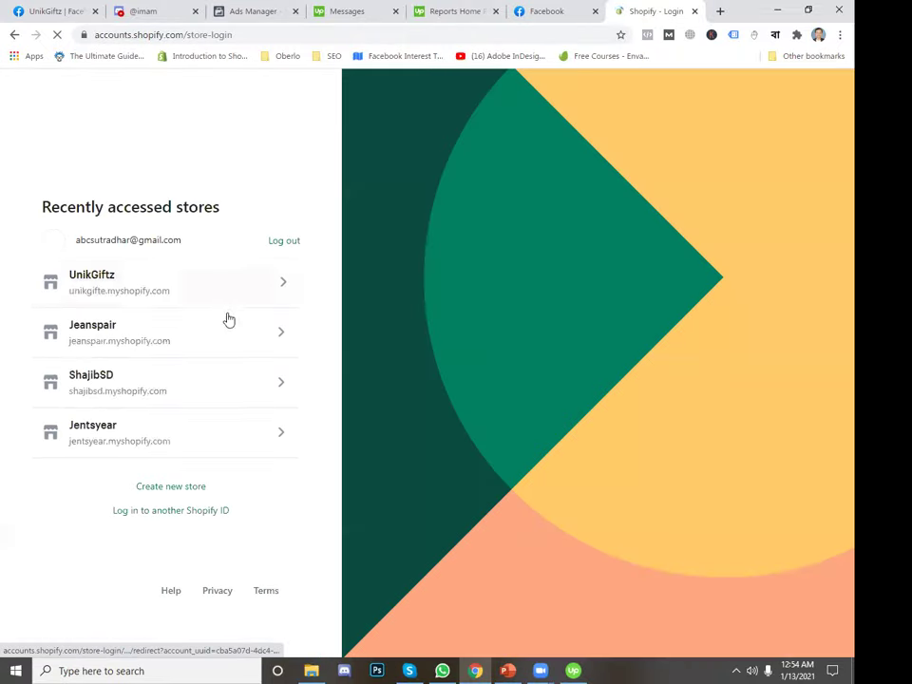
left_click(166, 304)
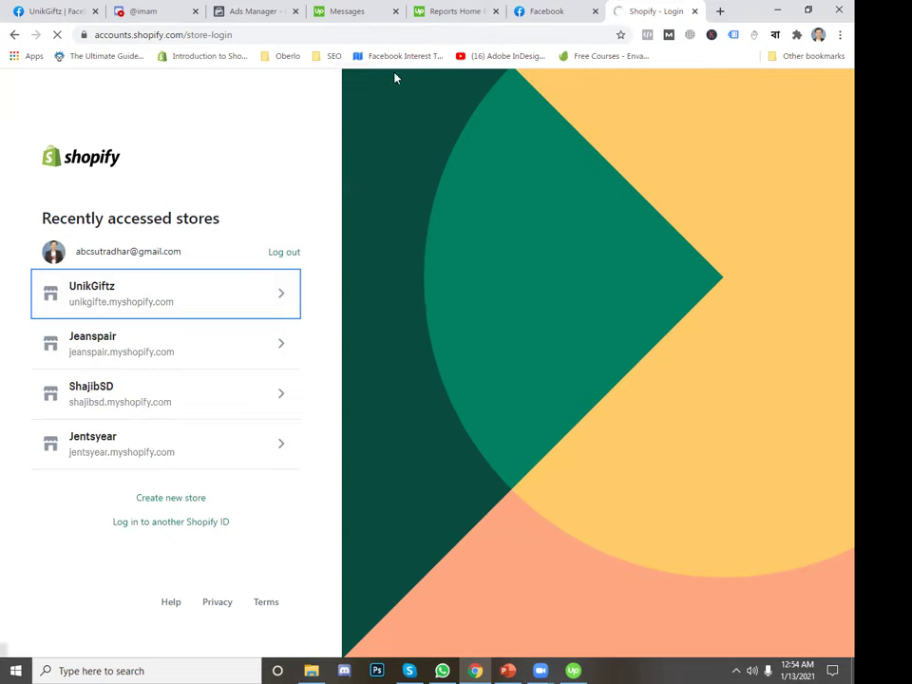
- Switch to Ads Manager and examine the cost per purchase of the Daughter Blanket - USA - Lookalike campaign
left_click(346, 10)
left_click(251, 10)
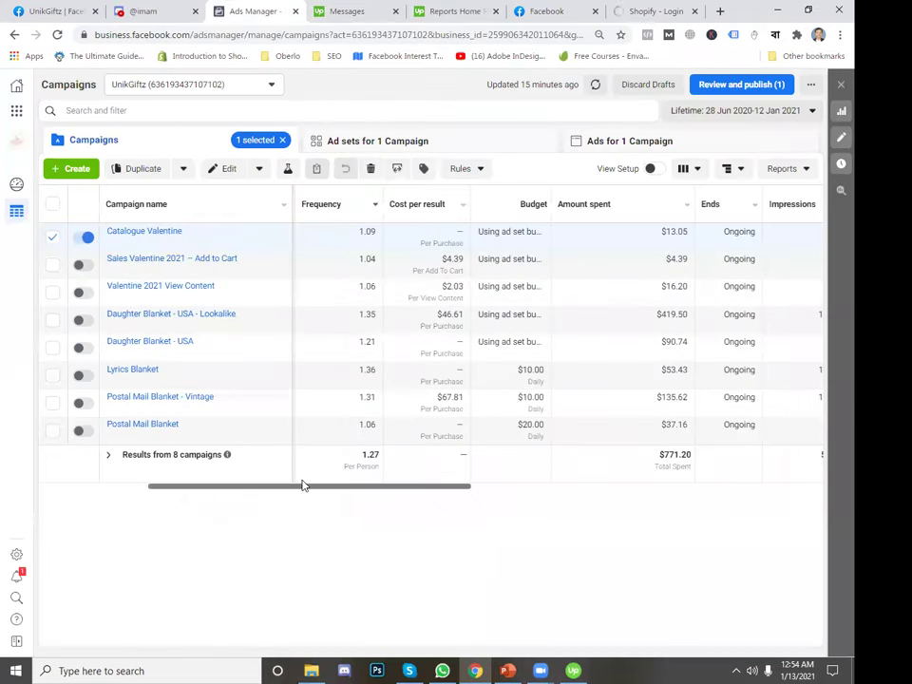
left_click_drag(304, 492, 237, 495)
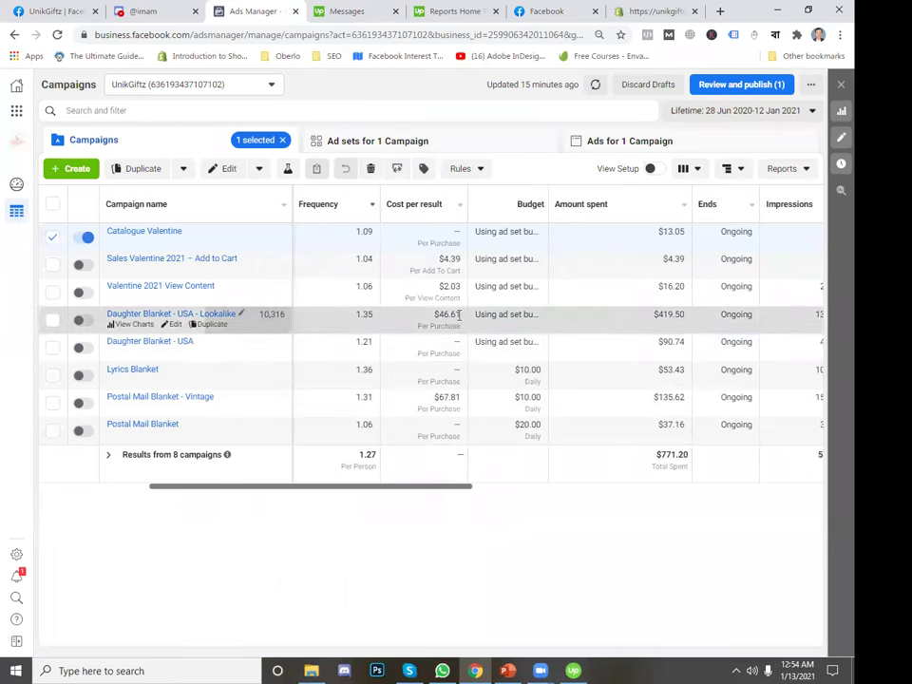
left_click_drag(459, 314, 437, 314)
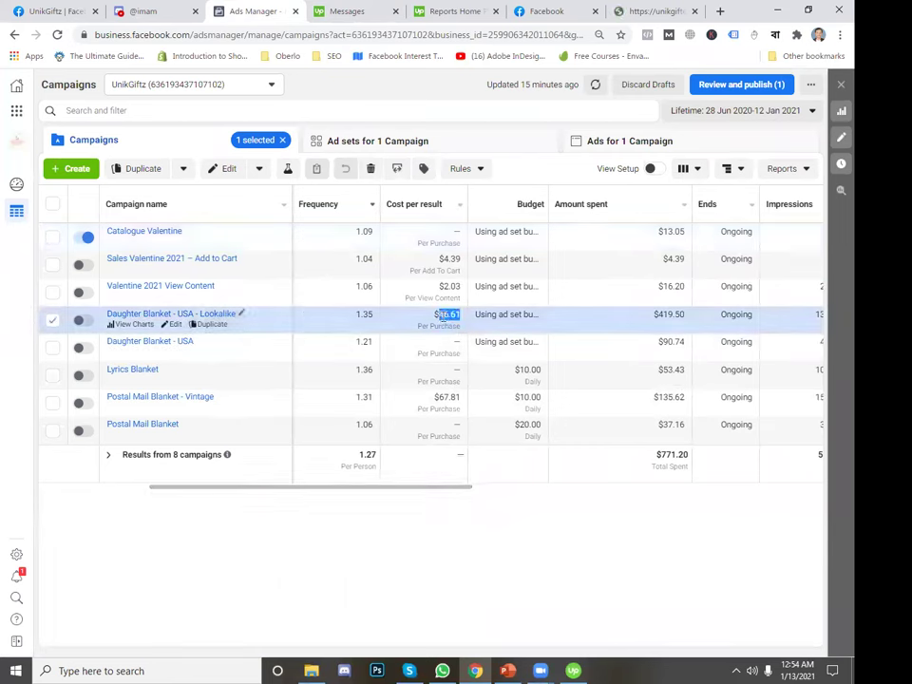
left_click(452, 518)
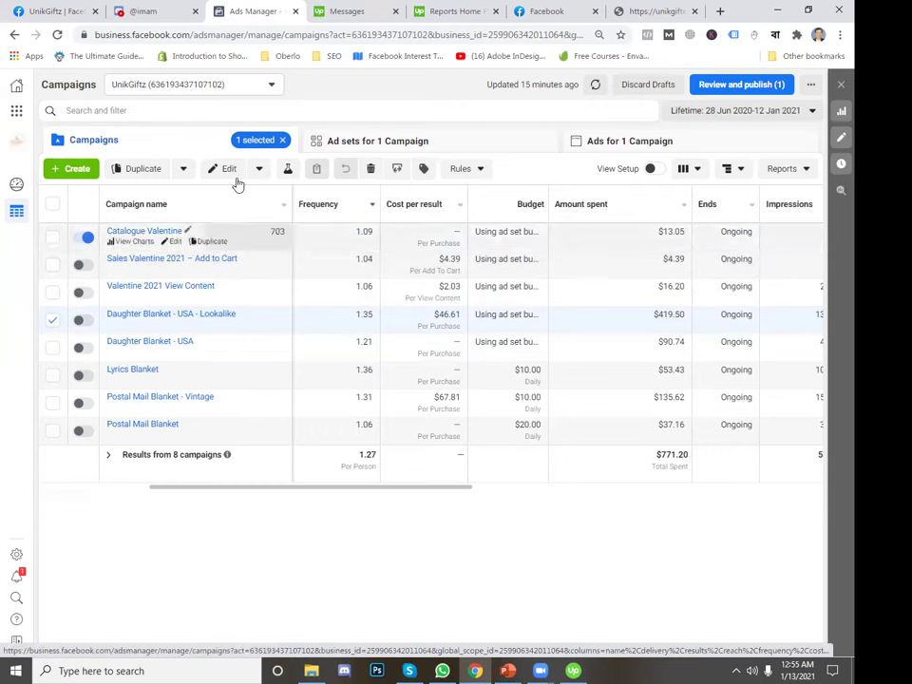
- Open the UnikGiftz online store from the Shopify admin in a new tab and look over its home page
left_click(639, 10)
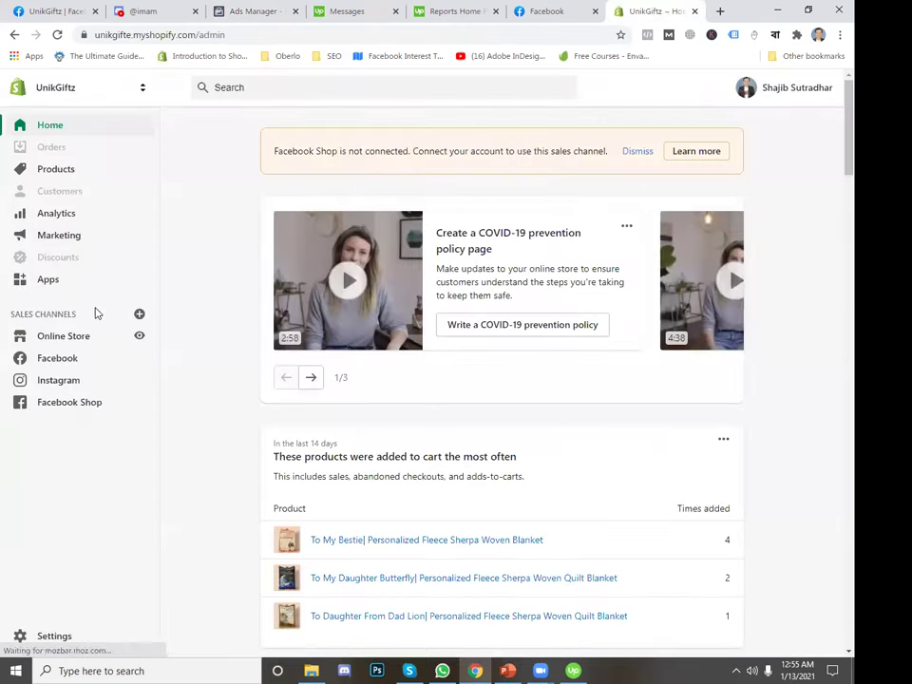
right_click(139, 335)
left_click(189, 345)
left_click(663, 13)
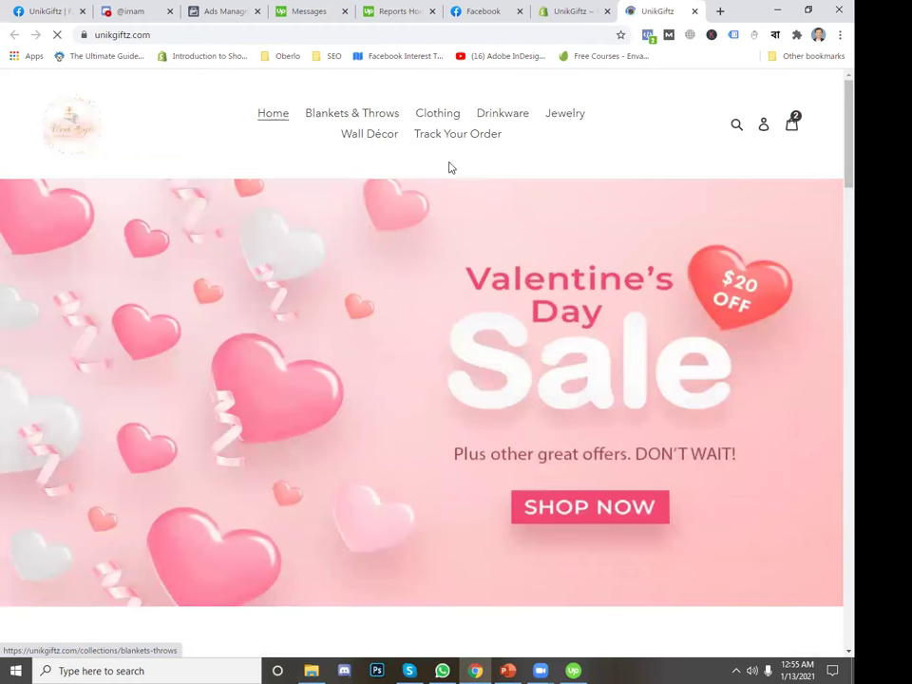
scroll(382, 325, "down", 2)
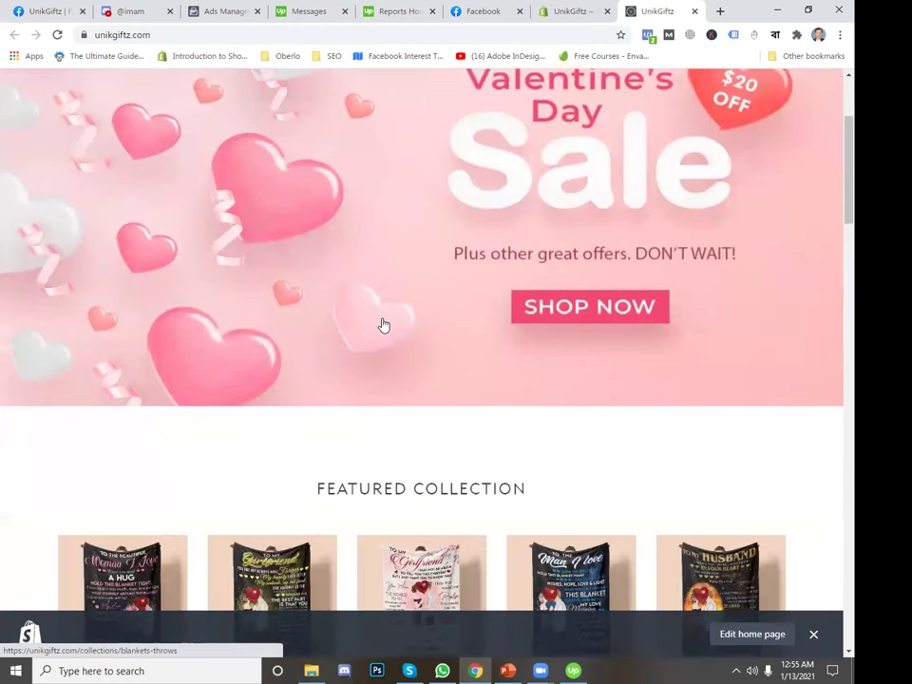
scroll(383, 325, "down", 1)
- Search Facebook for unikgiftz, open the UnikGiftz page in a new tab and look through its insights and page information
left_click(489, 13)
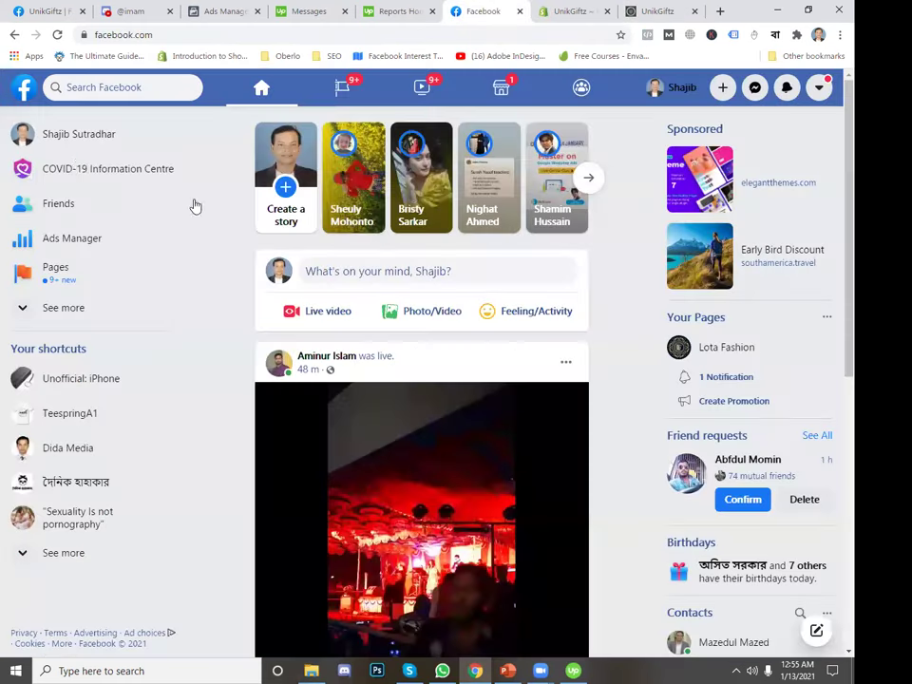
left_click(105, 83)
type("uni")
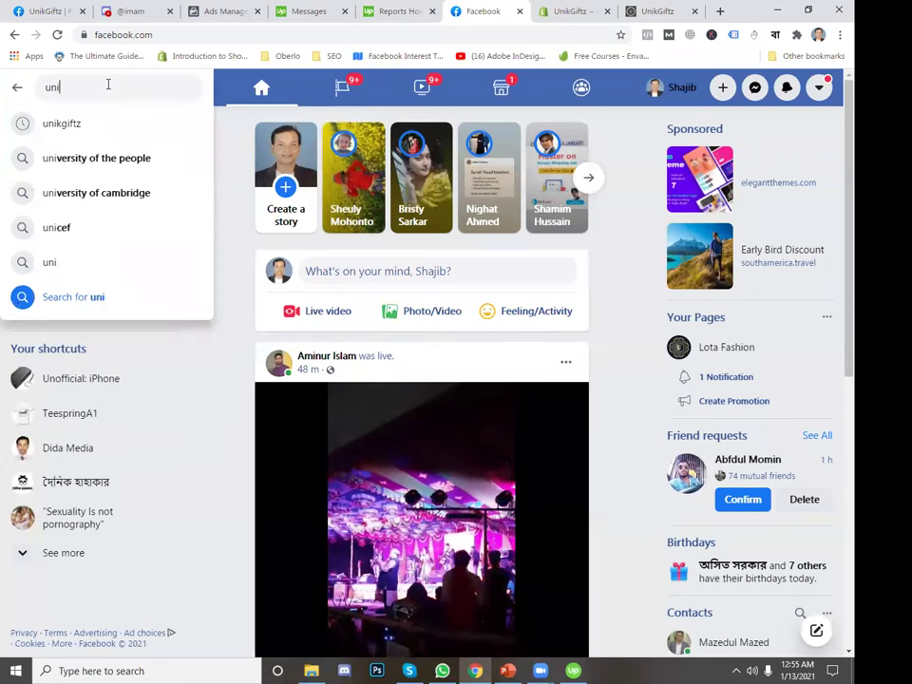
left_click(69, 124)
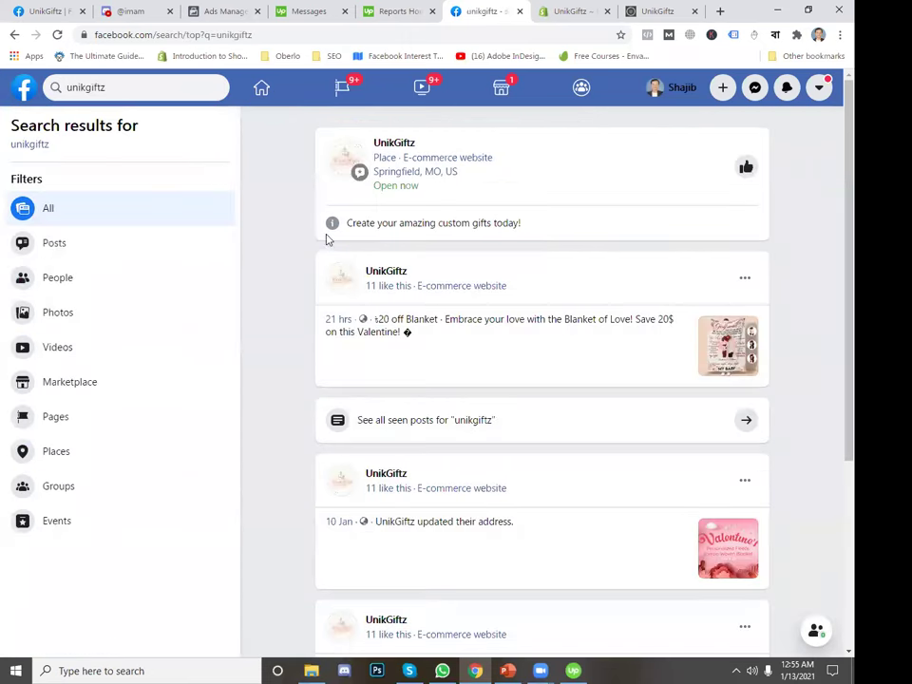
right_click(403, 145)
left_click(444, 155)
left_click(511, 11)
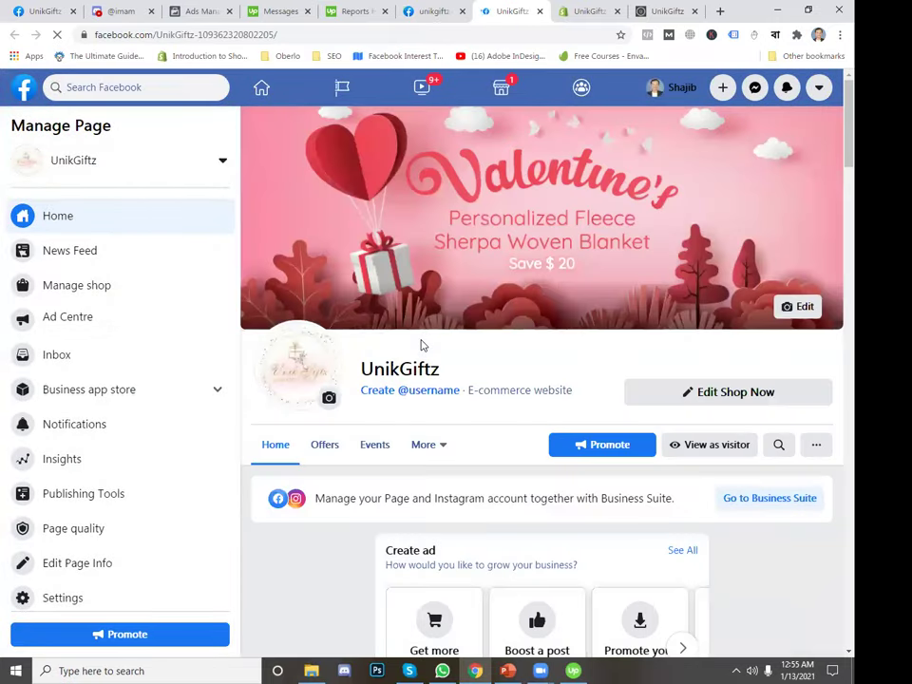
scroll(423, 346, "down", 5)
scroll(421, 346, "down", 4)
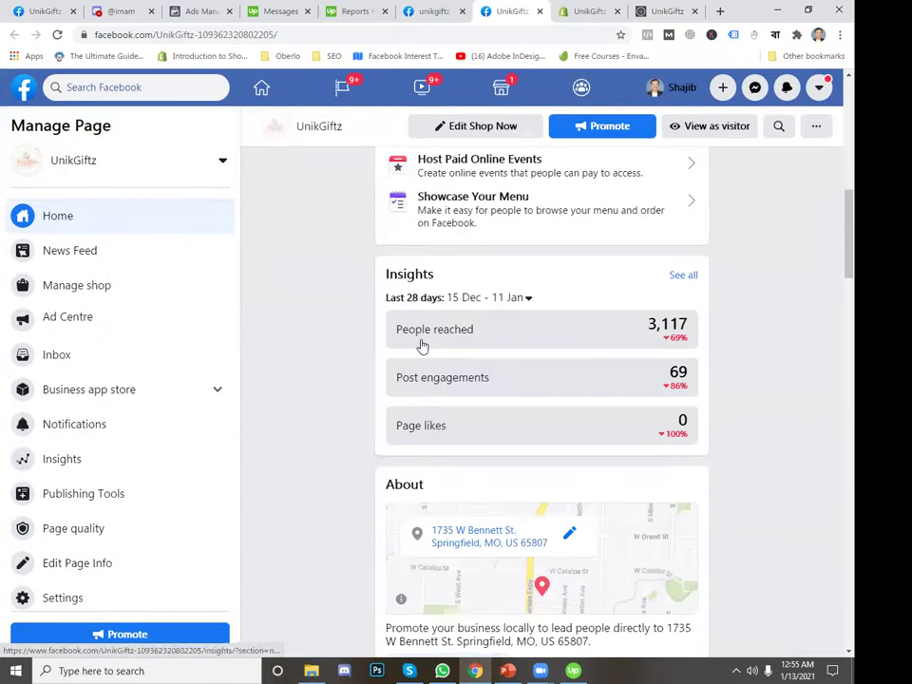
scroll(422, 343, "down", 4)
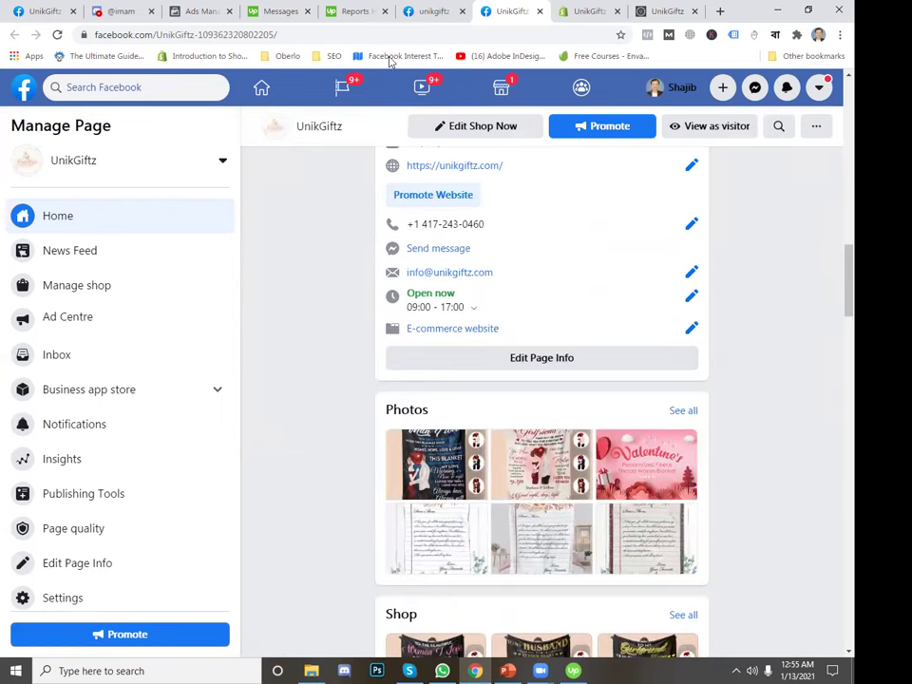
- Return to Ads Manager and deselect the Daughter Blanket - USA - Lookalike campaign
left_click(360, 10)
left_click(202, 11)
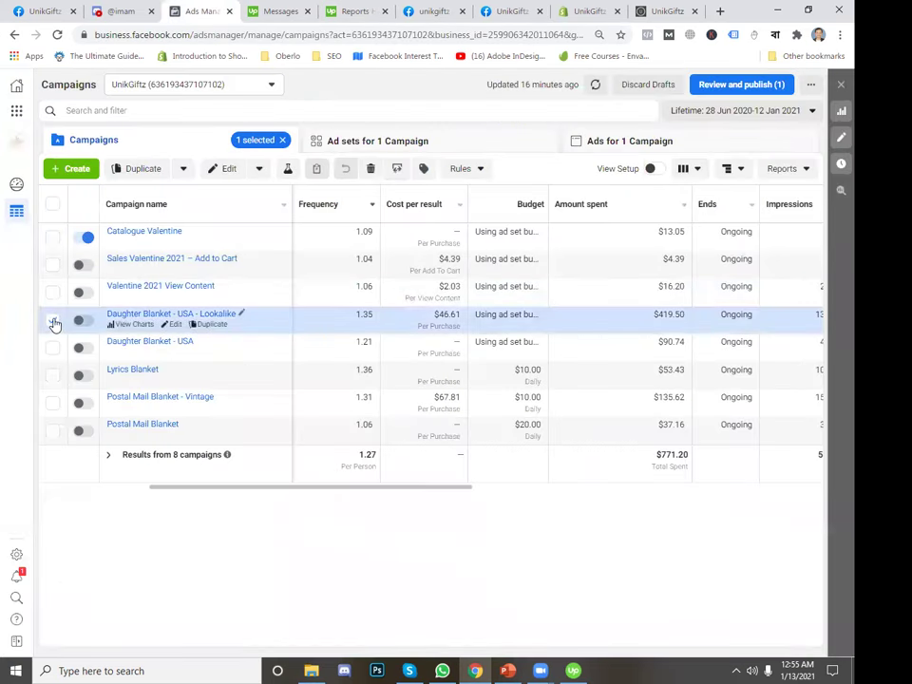
left_click(53, 320)
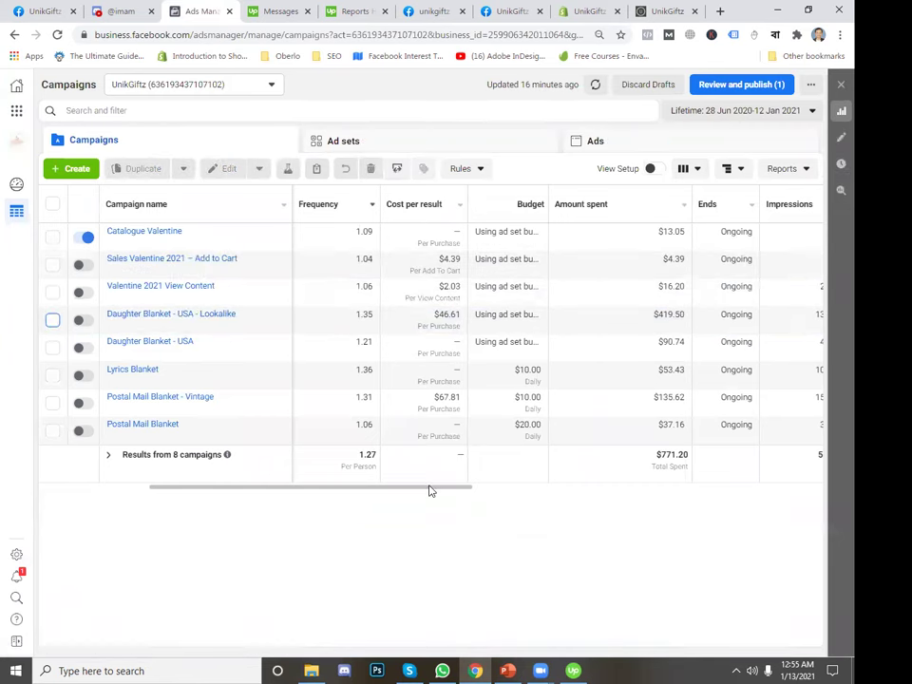
- Examine the campaign metrics across the whole table using the Performance and Clicks column preset
left_click_drag(429, 488, 537, 442)
left_click(697, 169)
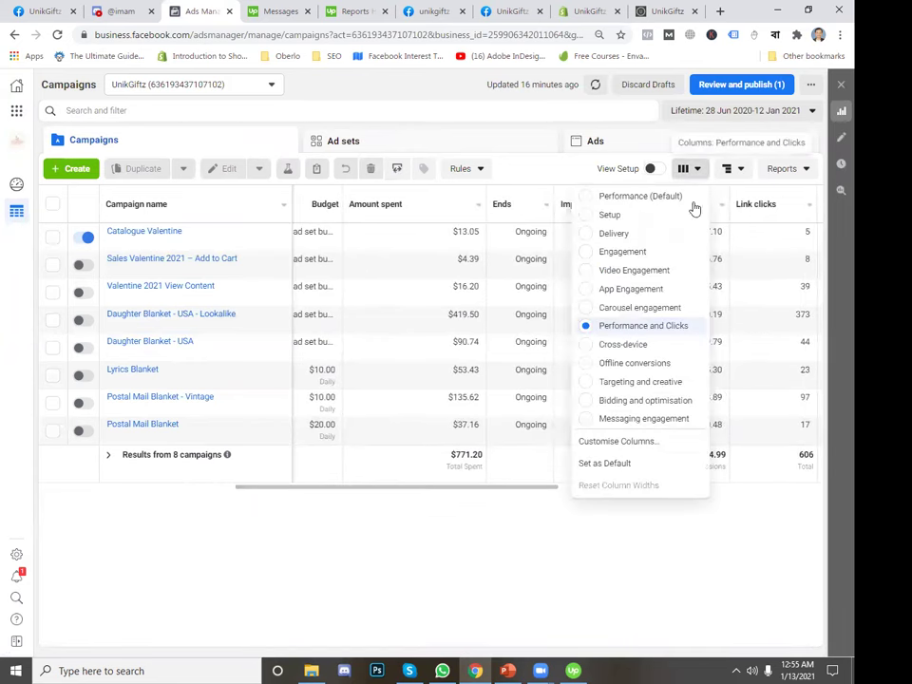
left_click(656, 328)
left_click_drag(525, 490, 738, 438)
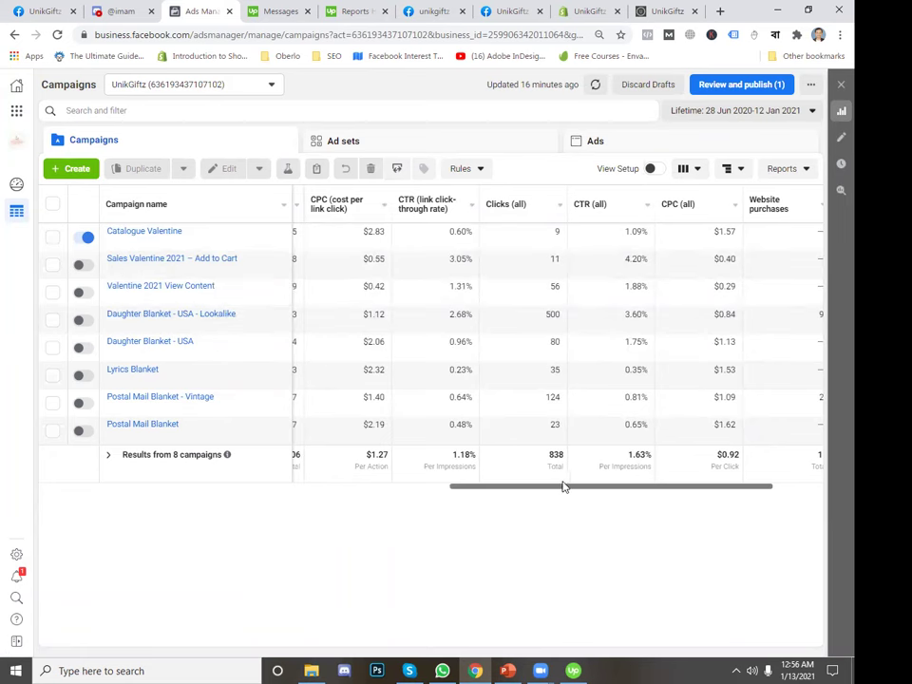
left_click_drag(565, 490, 328, 495)
left_click_drag(267, 498, 157, 487)
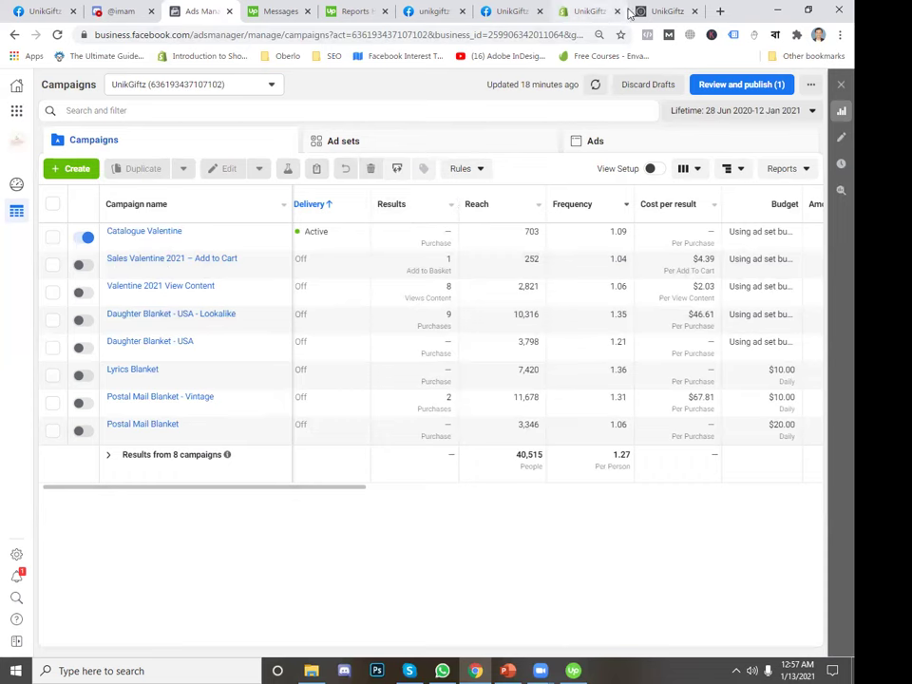
- Review the featured collection on the UnikGiftz storefront and return to the campaign list in Ads Manager
left_click(656, 9)
scroll(442, 378, "up", 3)
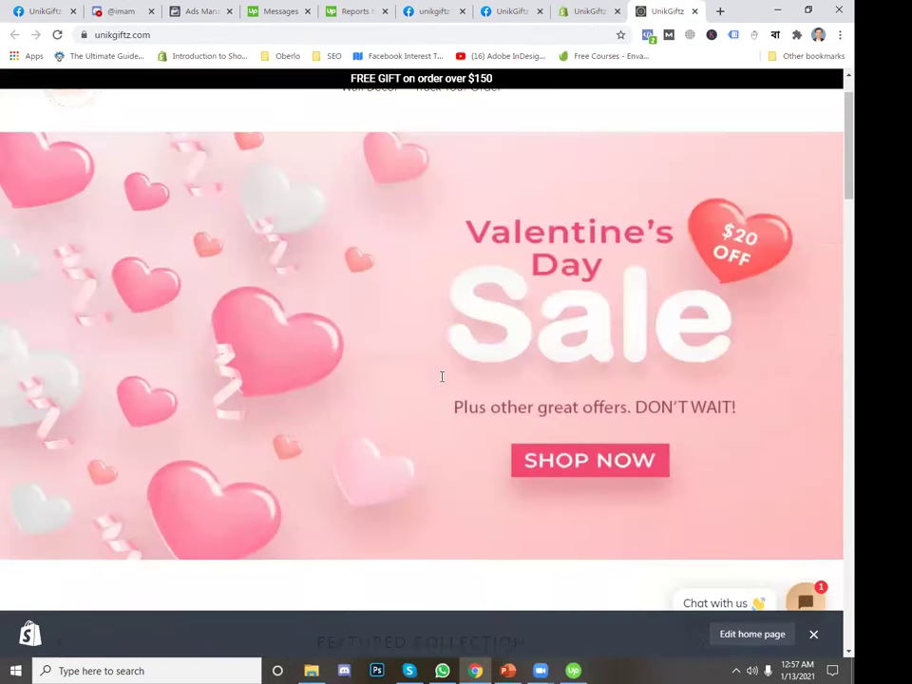
scroll(441, 383, "down", 4)
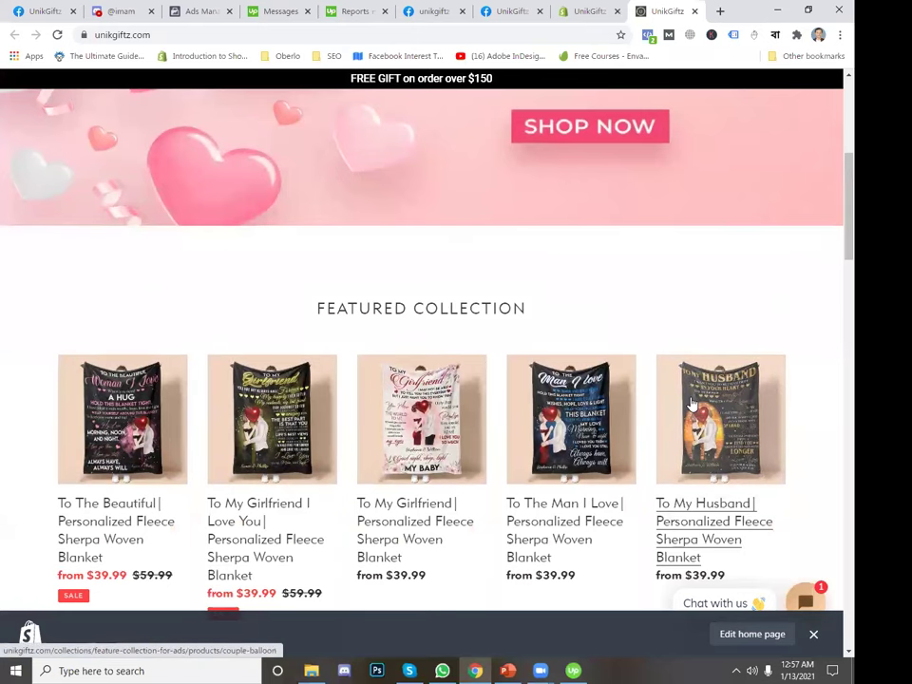
scroll(692, 403, "up", 1)
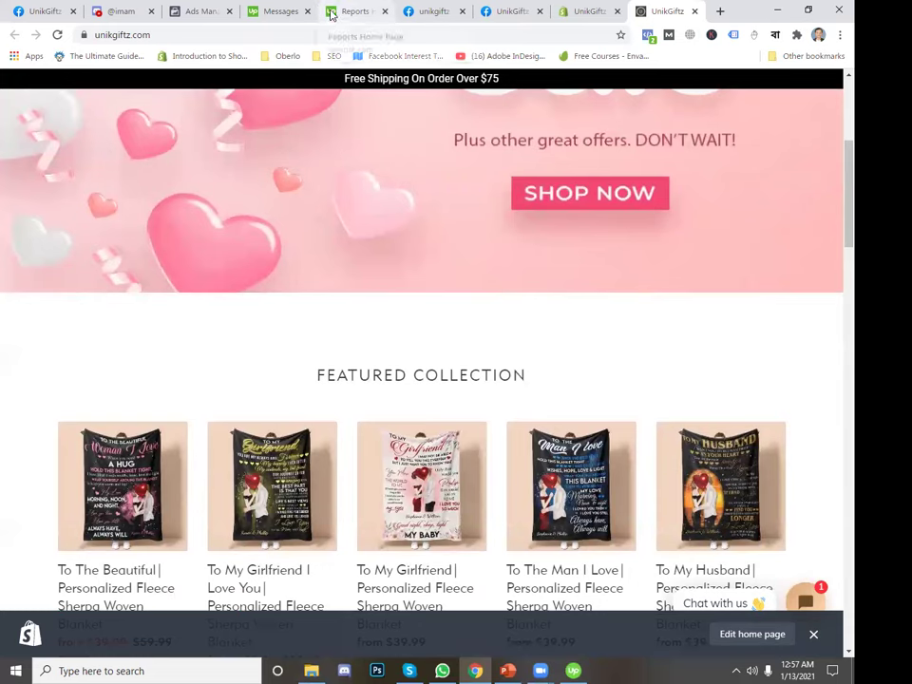
left_click(201, 7)
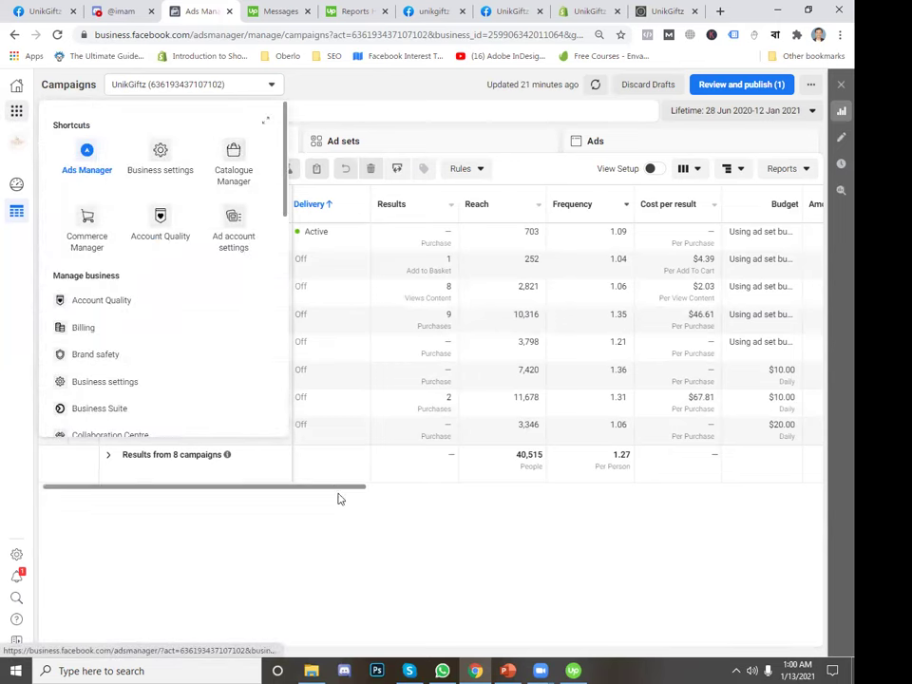
left_click(380, 552)
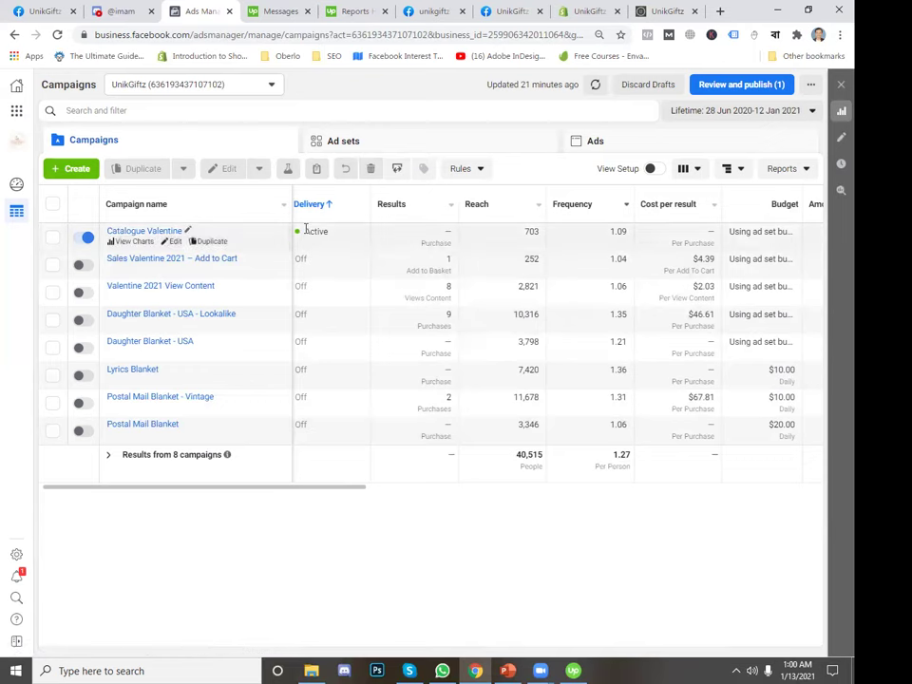
- Reload the UnikGiftz storefront, look over its Valentine's Day Sale banner and return to the campaign list in Ads Manager
left_click(653, 10)
scroll(589, 211, "up", 5)
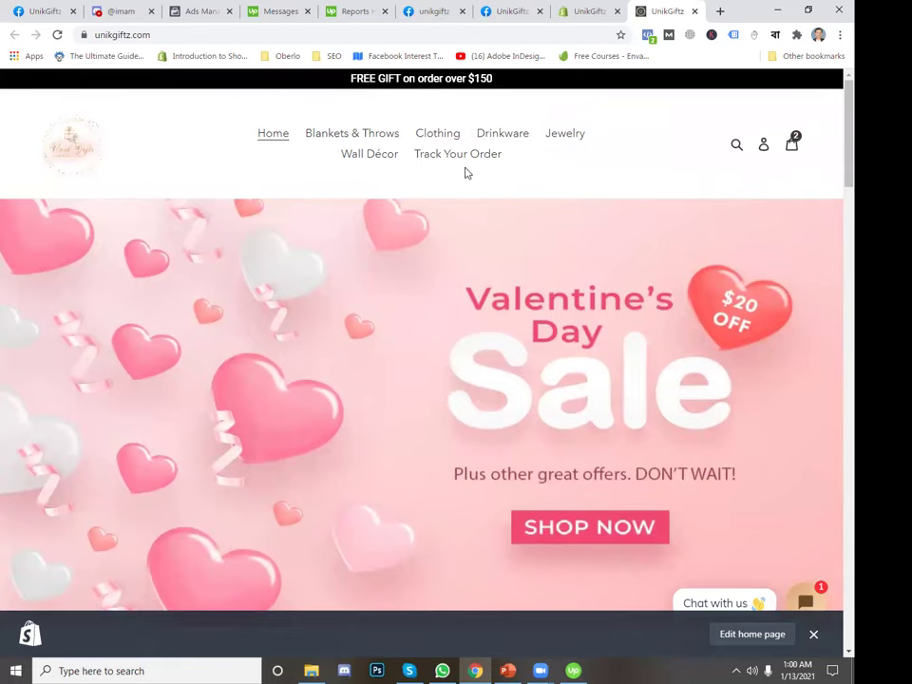
left_click(57, 34)
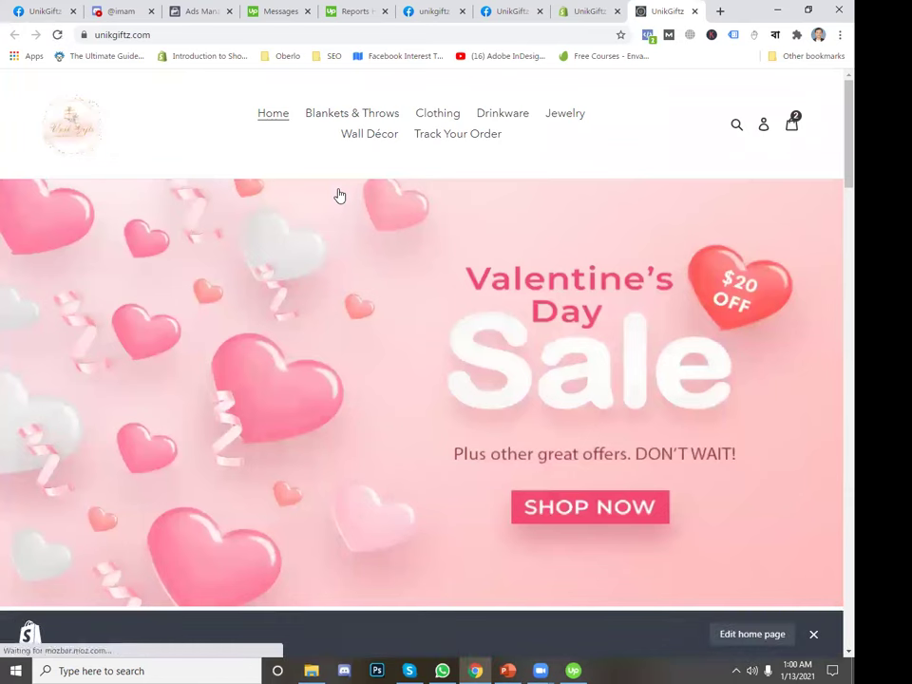
scroll(372, 279, "down", 3)
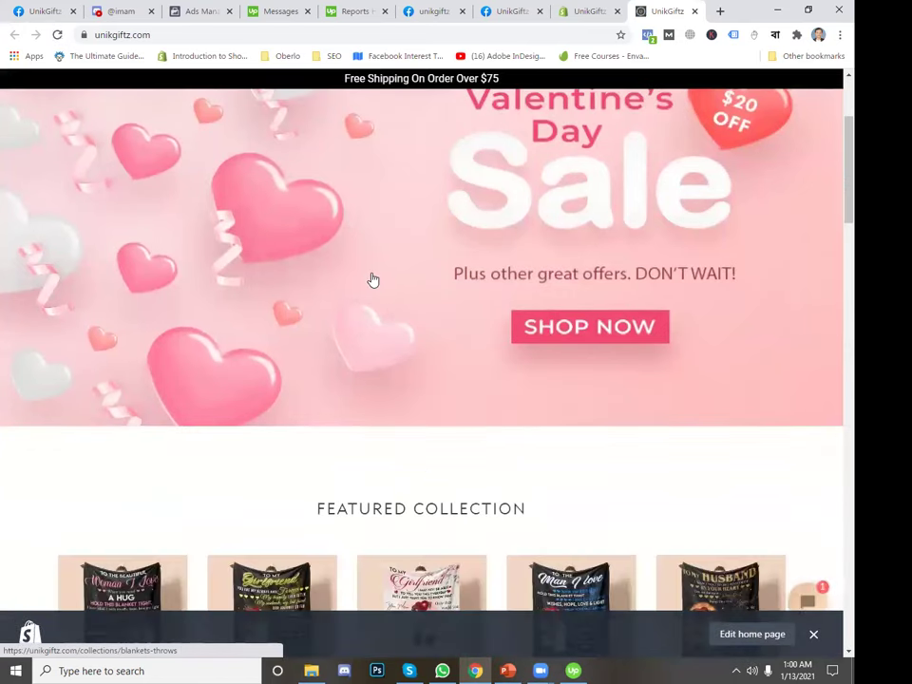
scroll(372, 279, "up", 2)
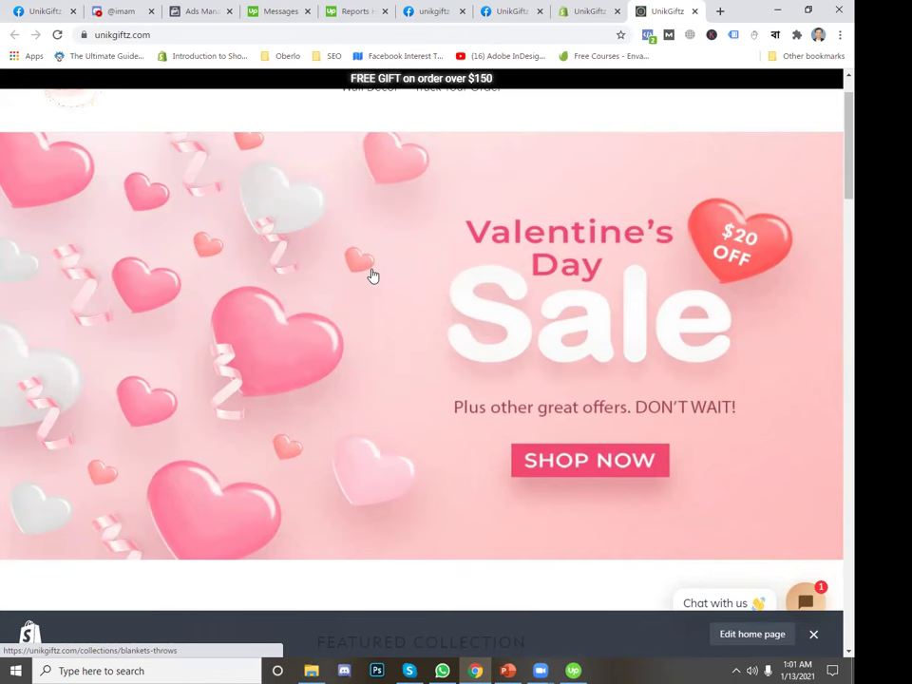
left_click(202, 14)
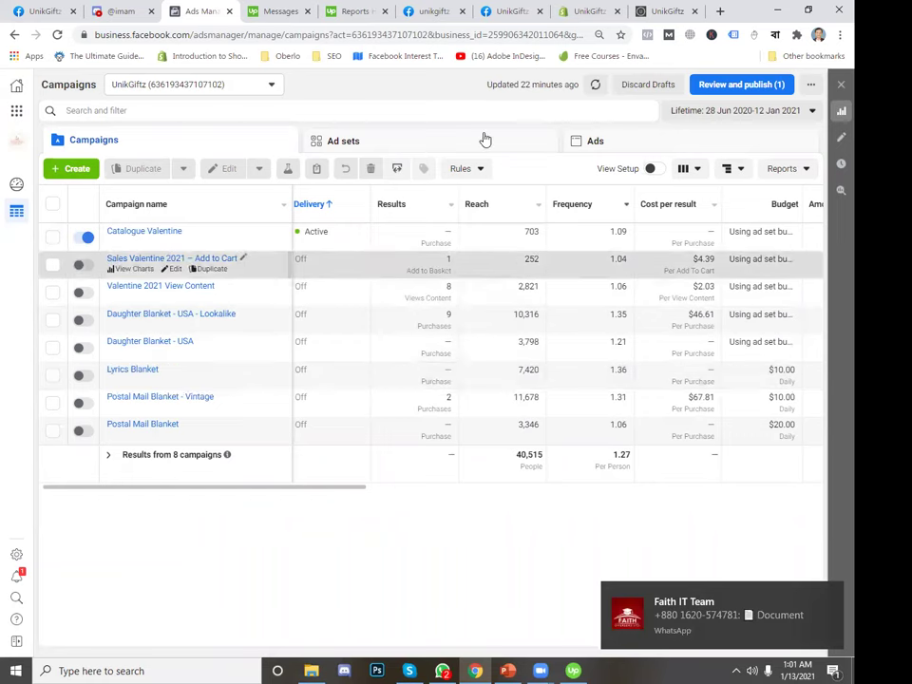
- Check the Messenger conversation list from the UnikGiftz Facebook page, close it and go back to Ads Manager
left_click(544, 13)
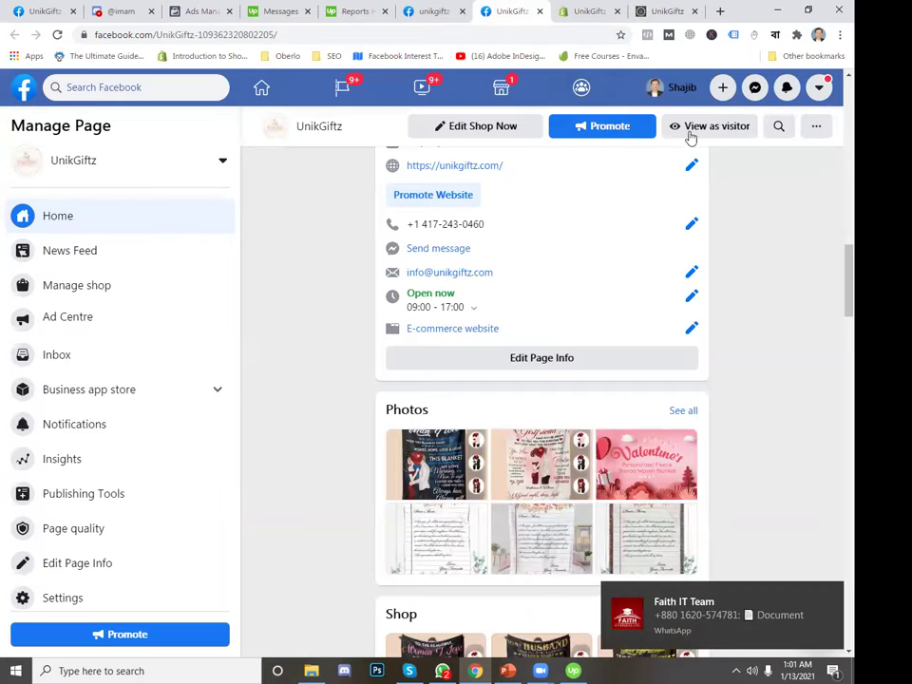
left_click(754, 87)
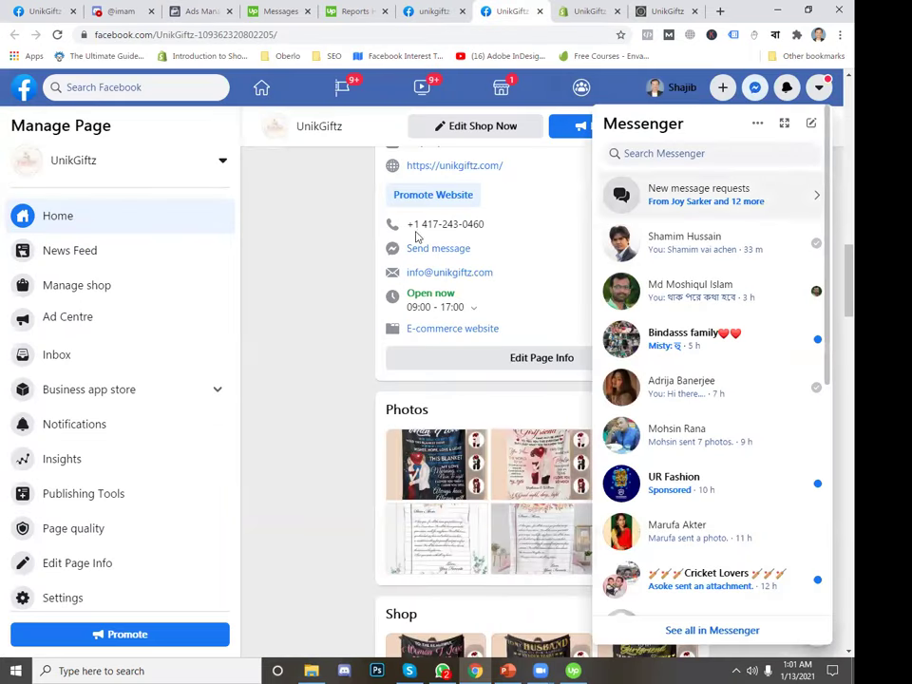
left_click(294, 235)
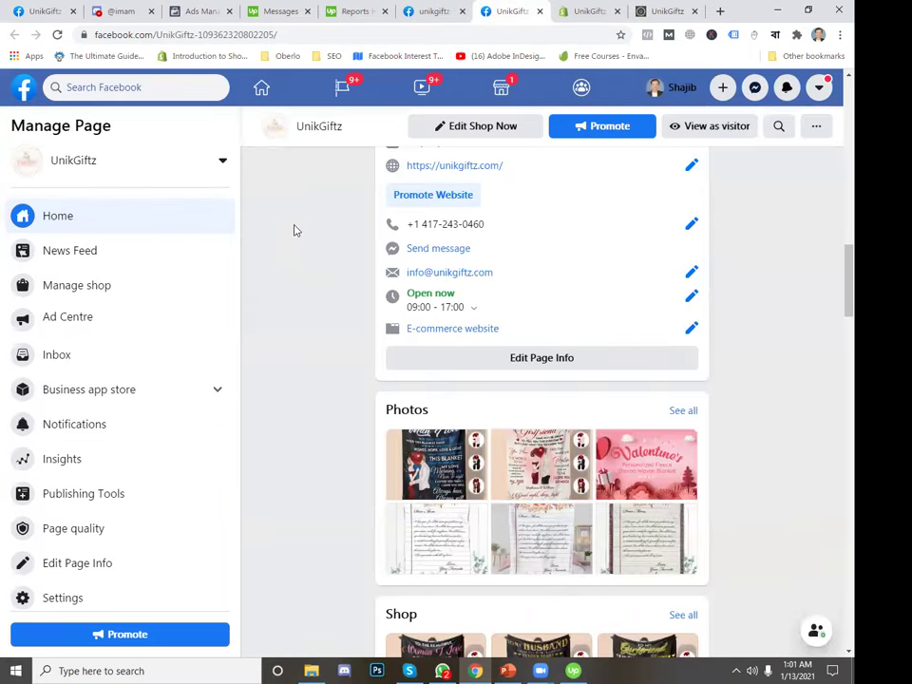
left_click(215, 13)
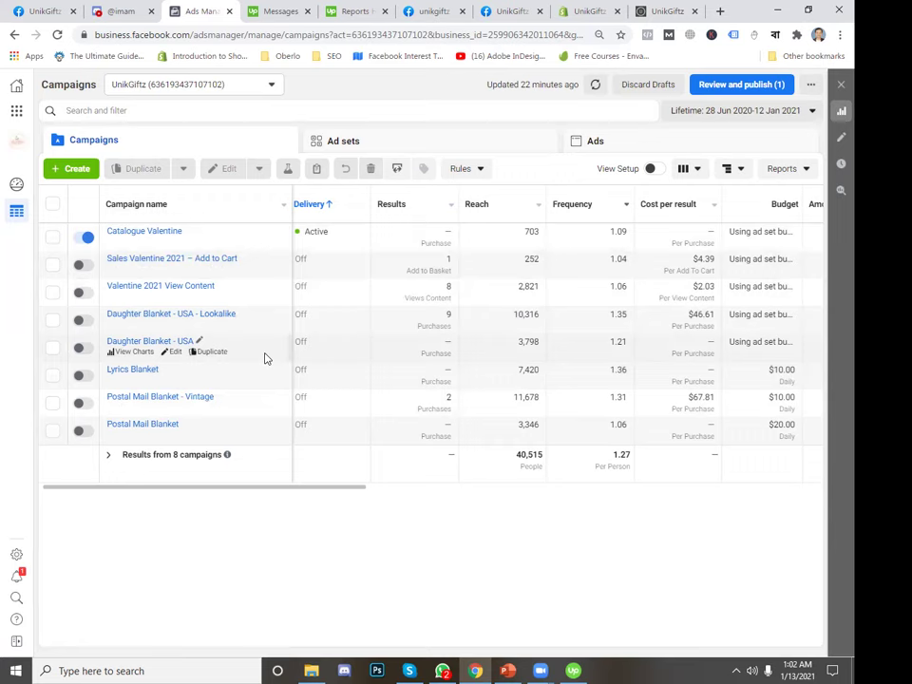
- Review the UnikGiftz storefront home page down to the customer testimonials and return to the Ads Manager campaign list
left_click(673, 11)
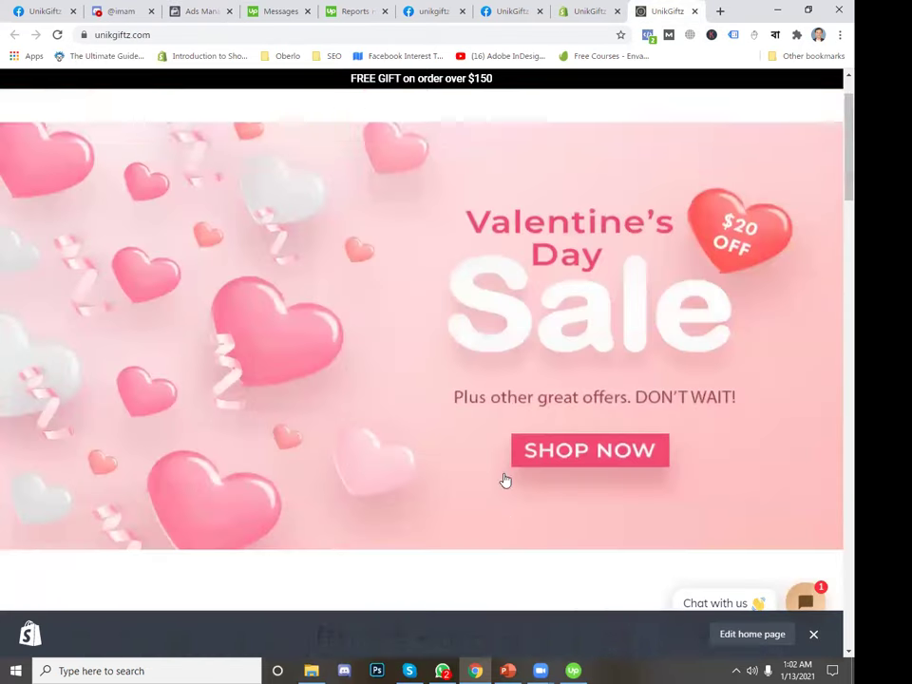
scroll(508, 470, "down", 20)
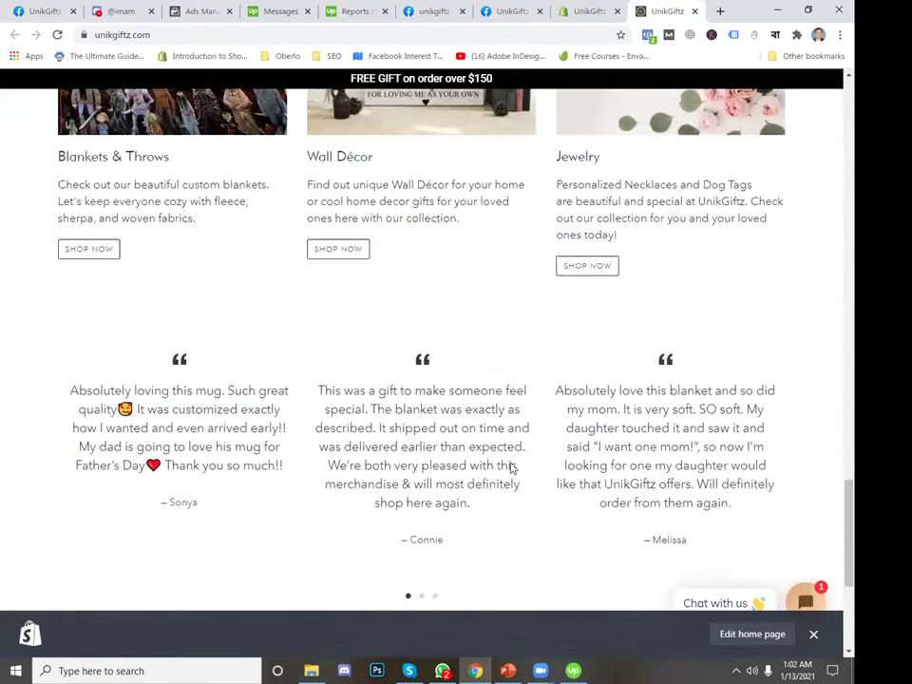
scroll(509, 469, "up", 3)
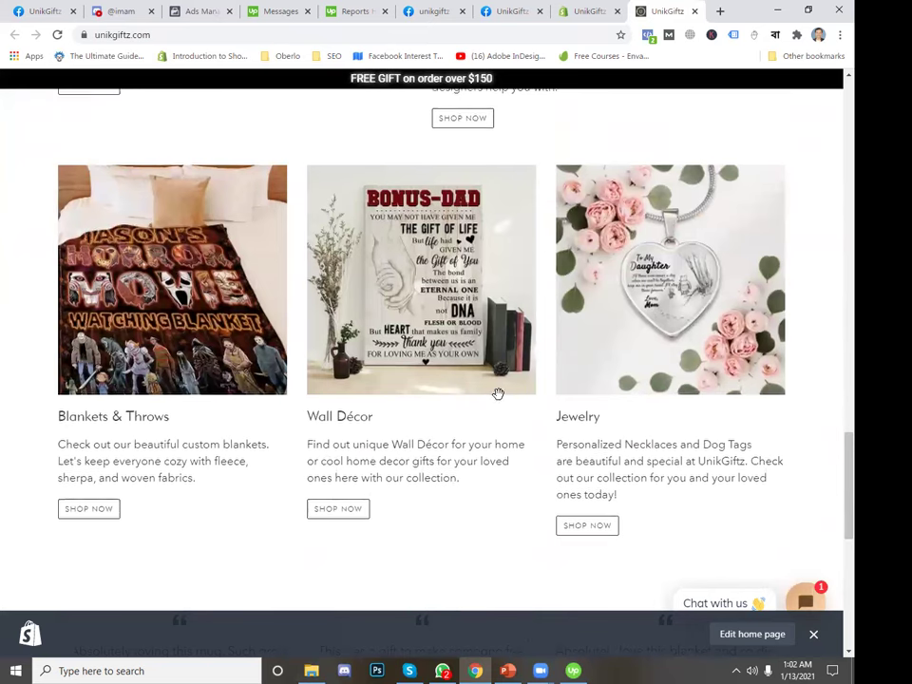
scroll(499, 361, "down", 6)
scroll(501, 396, "up", 3)
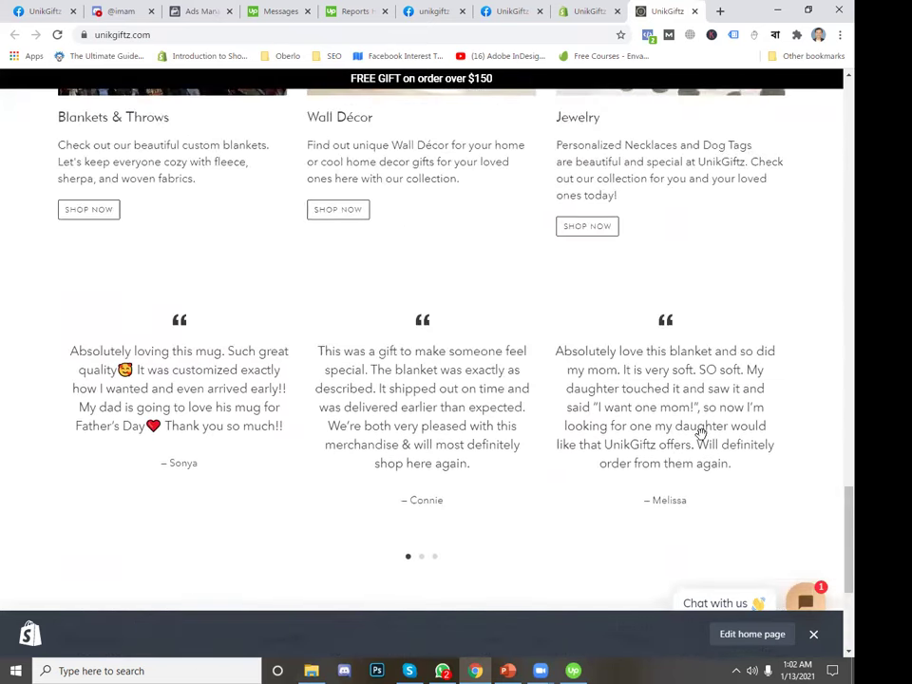
scroll(835, 319, "up", 10)
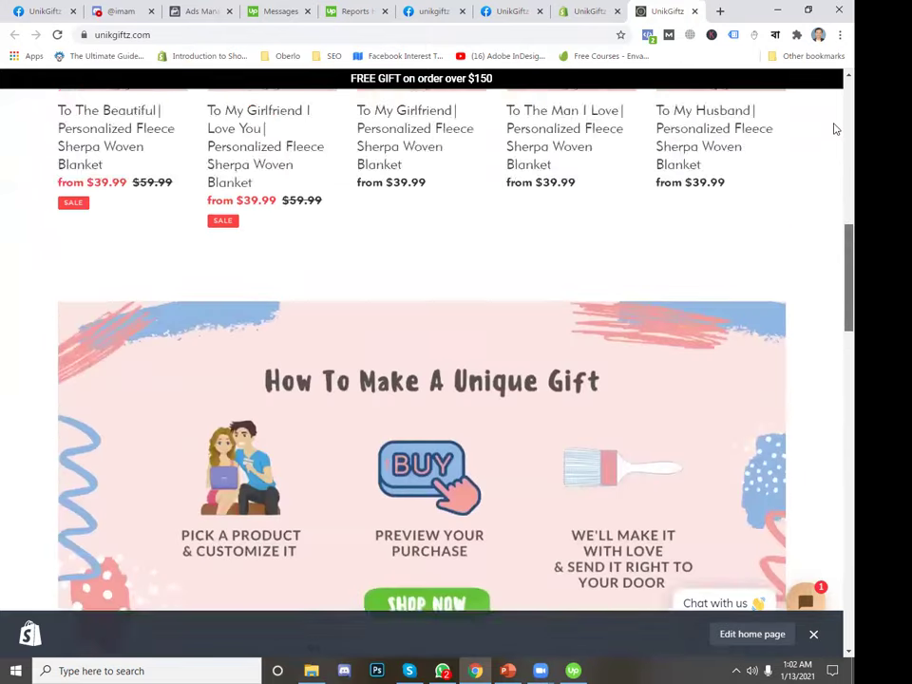
scroll(698, 199, "up", 8)
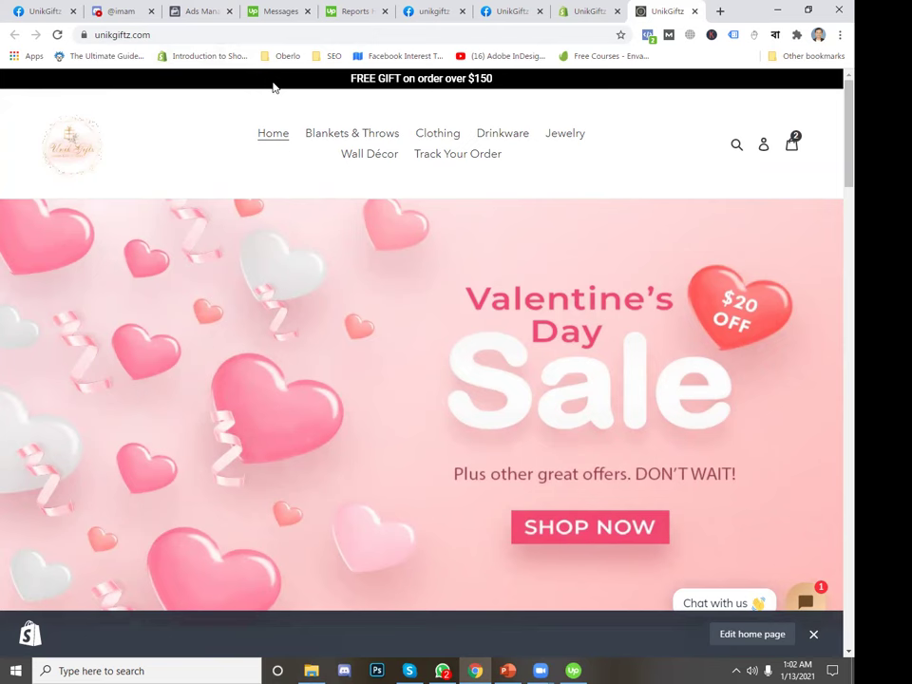
left_click(208, 11)
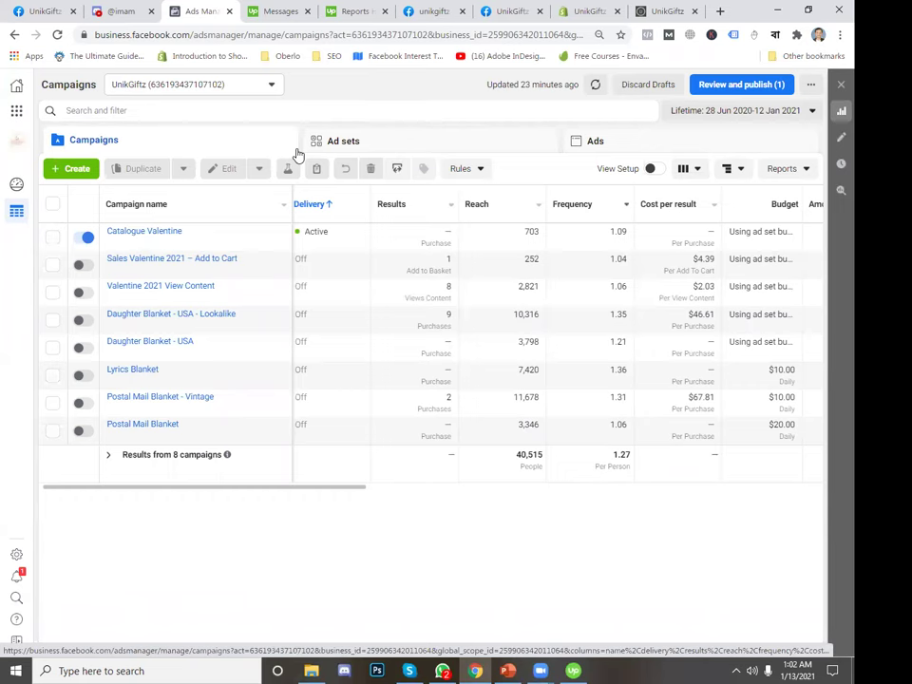
- Look at the Featured Collection blankets on the UnikGiftz storefront and dismiss the WhatsApp notification
left_click(668, 11)
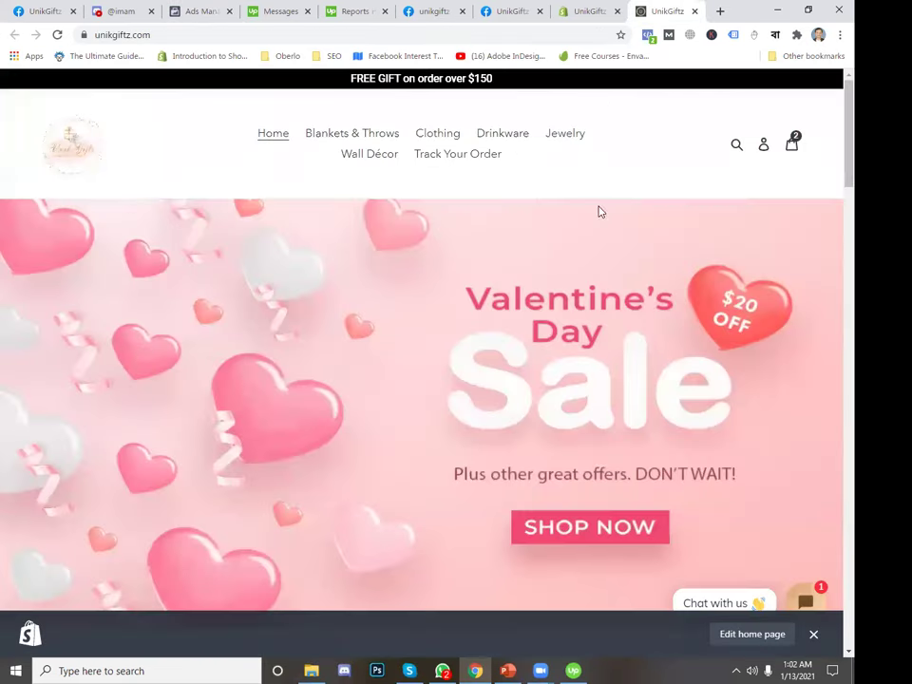
scroll(556, 261, "down", 5)
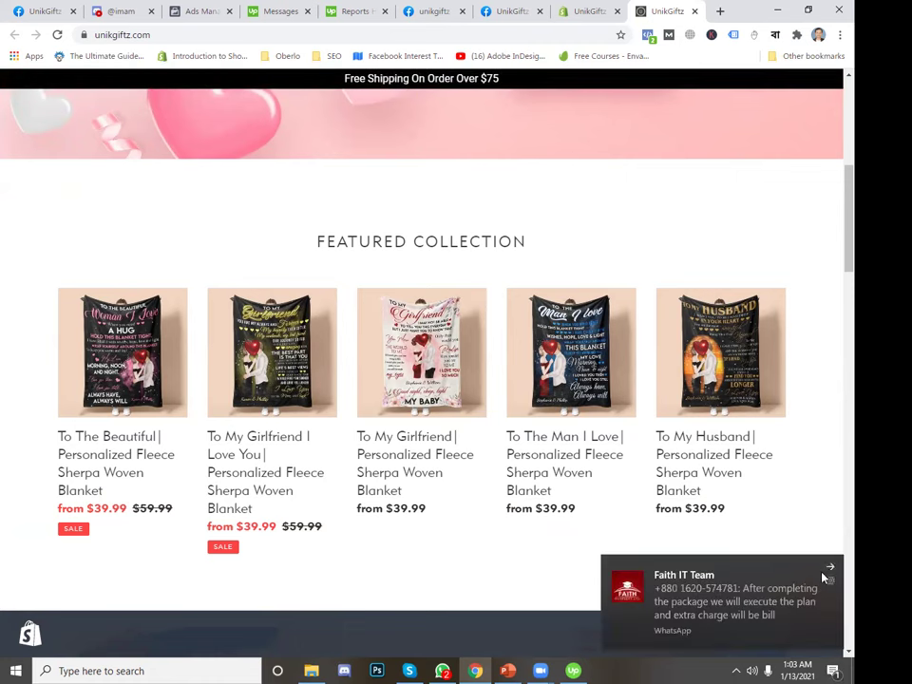
left_click(829, 569)
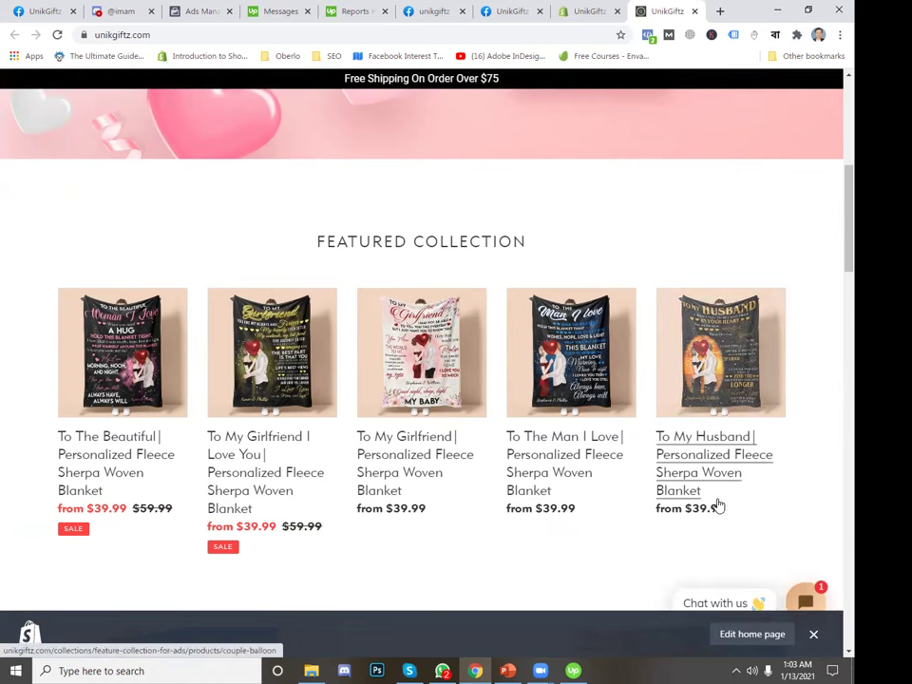
scroll(584, 478, "down", 2)
scroll(532, 427, "up", 1)
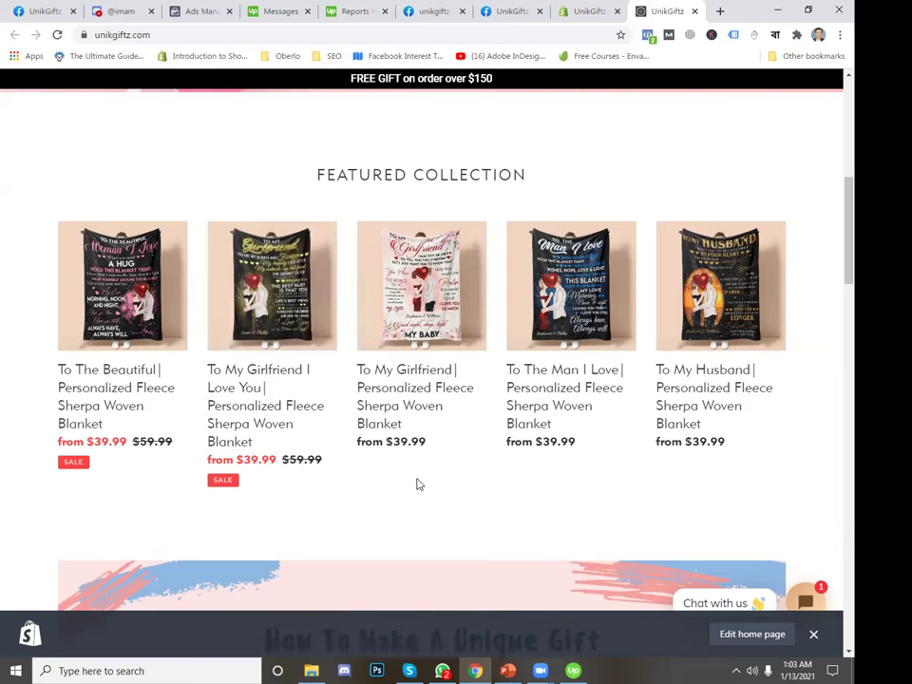
- Examine the storefront's How To Make A Unique Gift section, its product categories and the customer testimonials
scroll(418, 484, "down", 2)
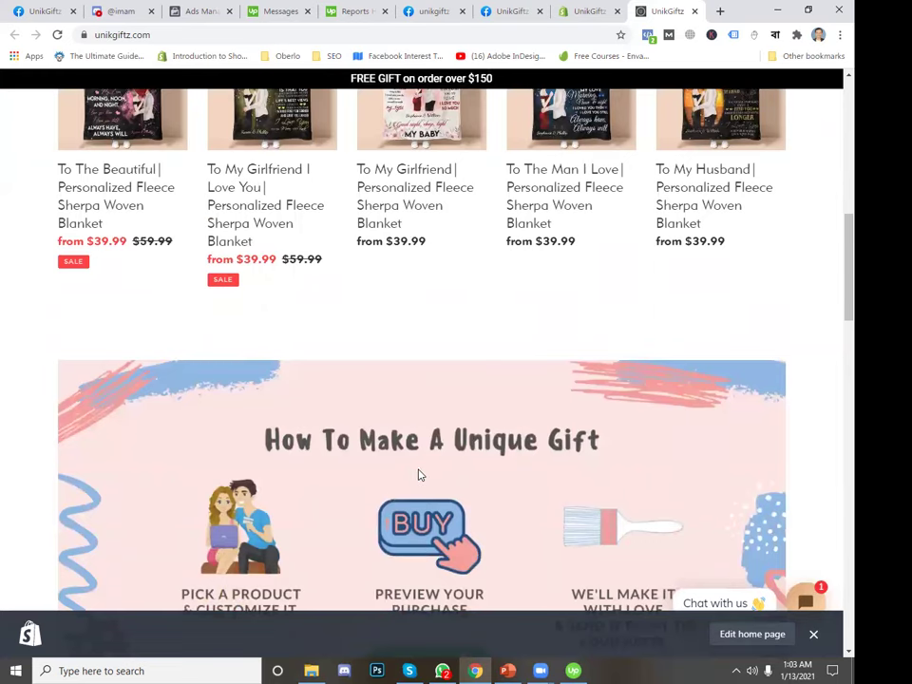
scroll(418, 475, "down", 8)
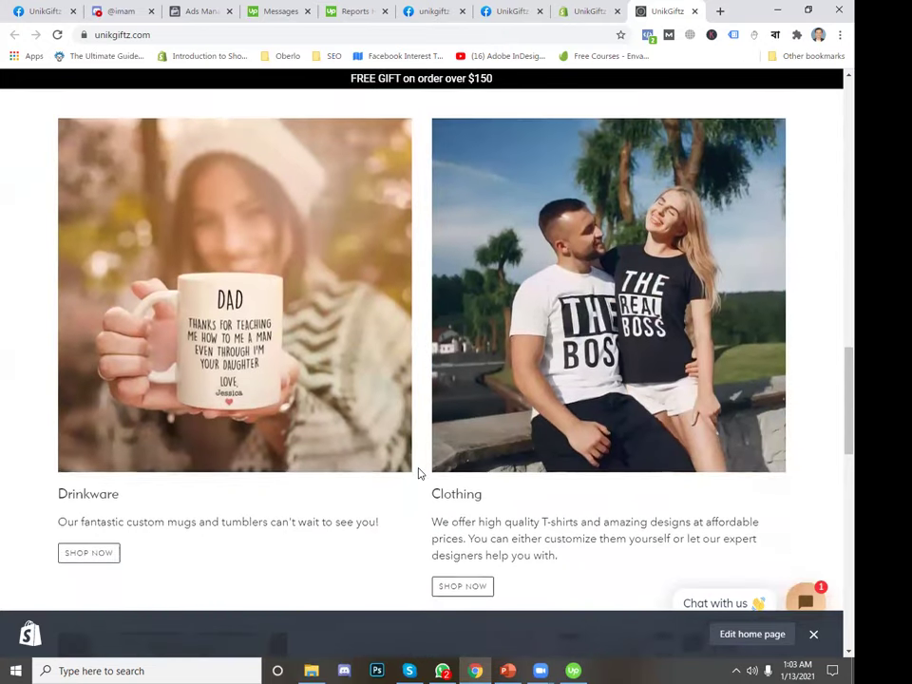
scroll(418, 472, "down", 4)
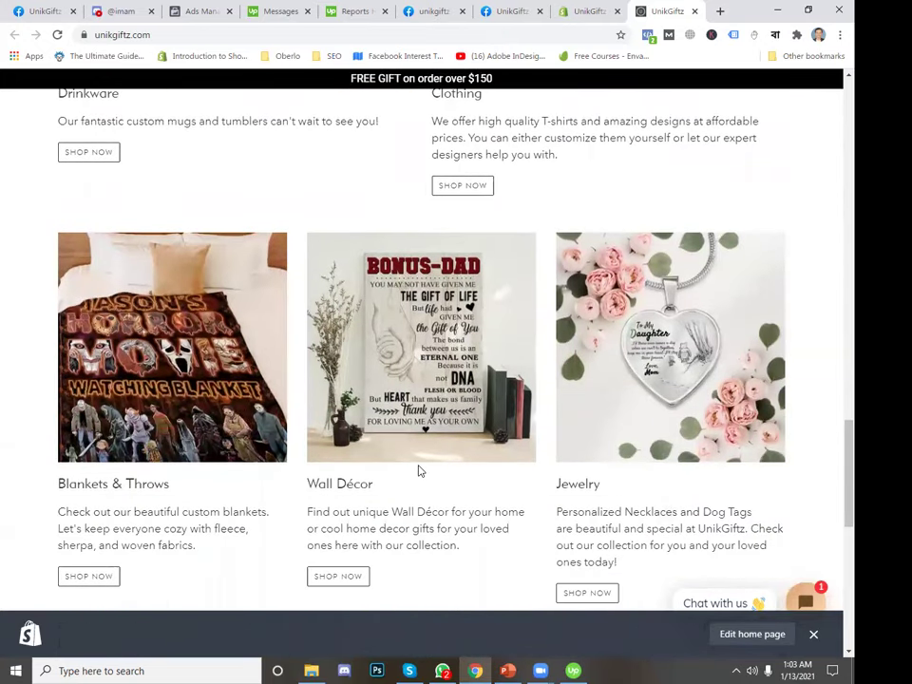
scroll(419, 471, "down", 2)
scroll(419, 471, "down", 5)
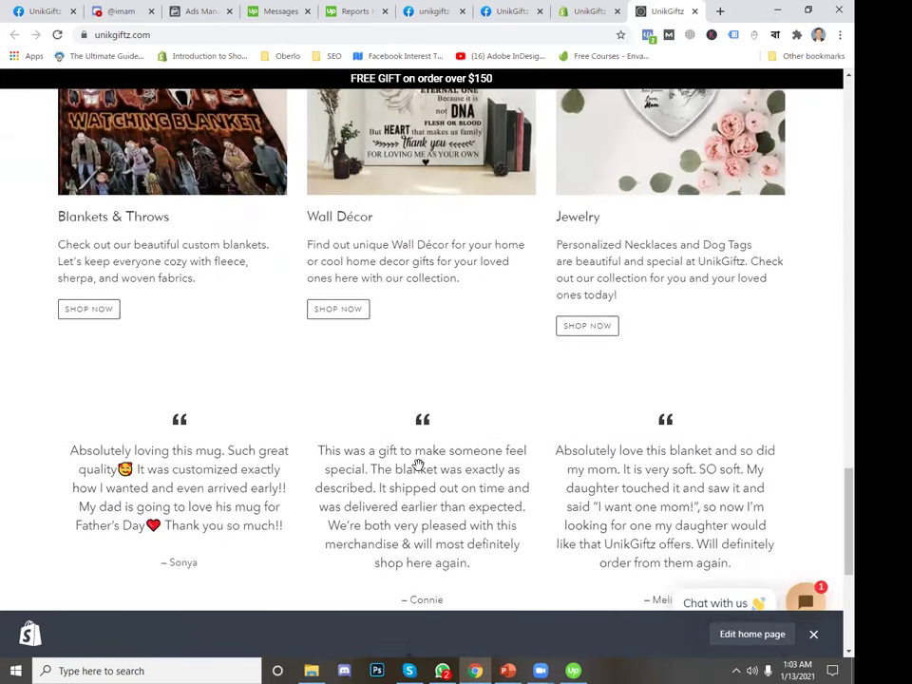
scroll(417, 464, "up", 3)
scroll(417, 464, "up", 5)
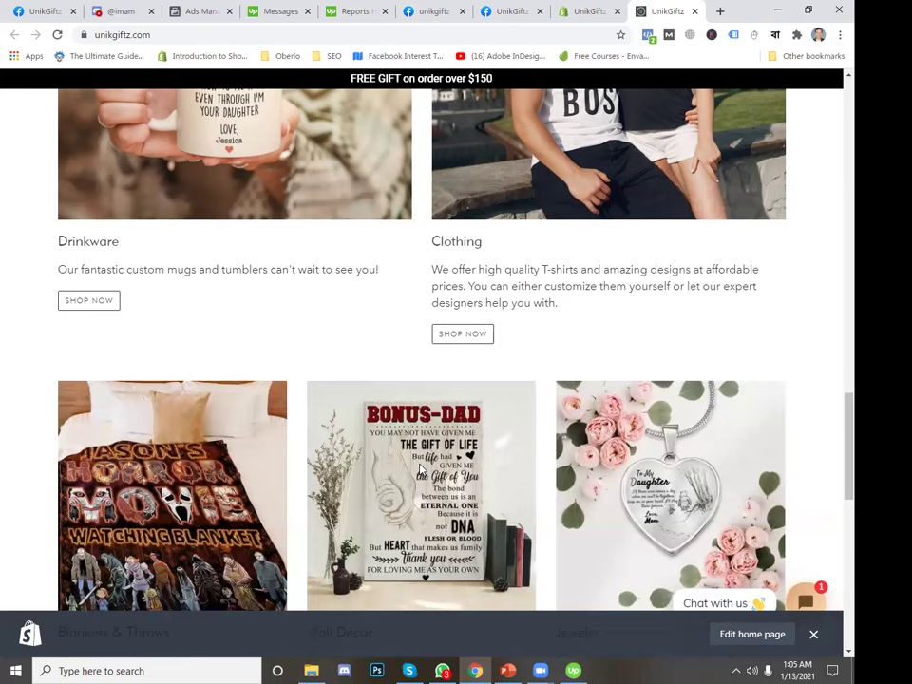
- Switch to Ads Manager and examine the delivery, results, reach, frequency and cost per result of all campaigns
left_click(195, 11)
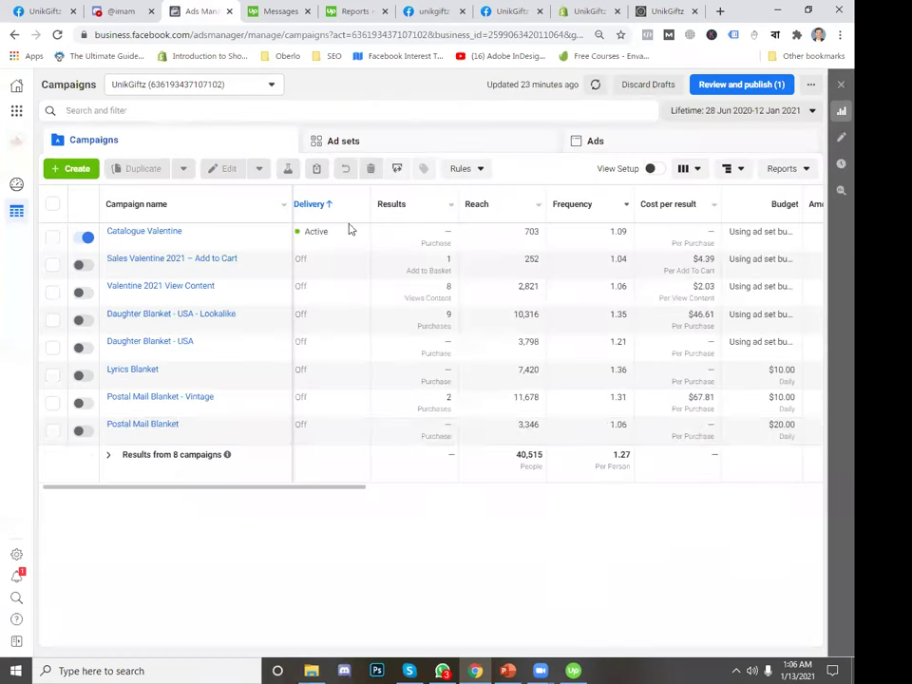
left_click_drag(358, 489, 339, 497)
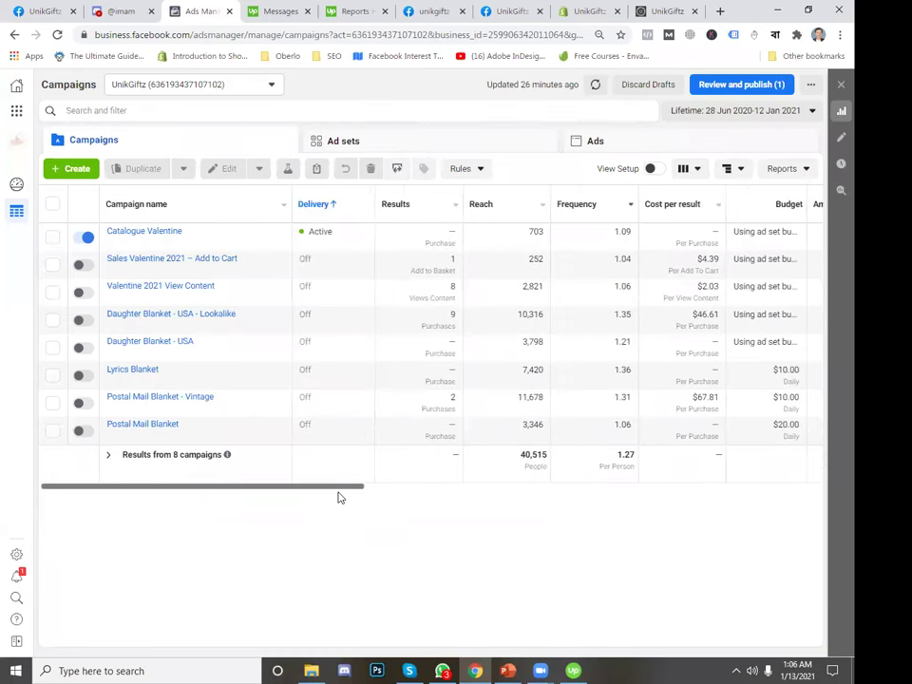
left_click_drag(339, 497, 329, 500)
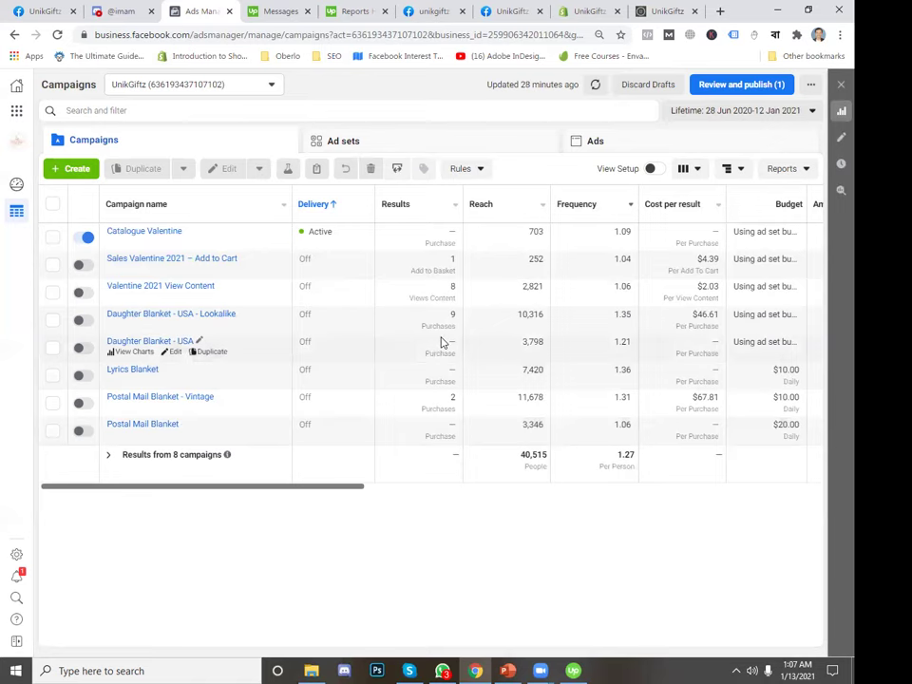
- Look over the Facebook Ad Manager client conversation and the work-in-progress earnings report on Upwork
left_click(277, 10)
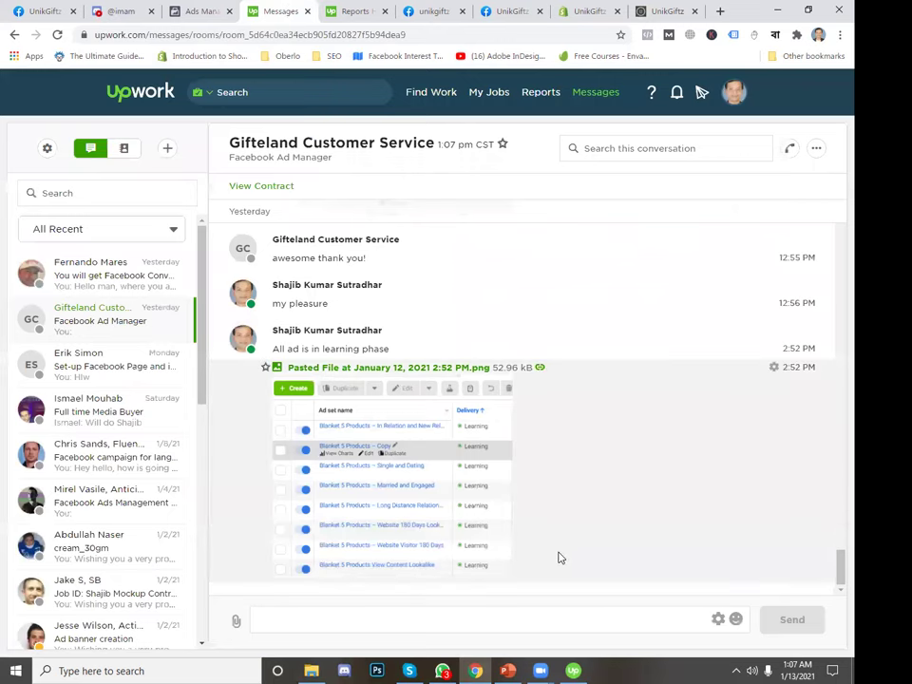
left_click(358, 11)
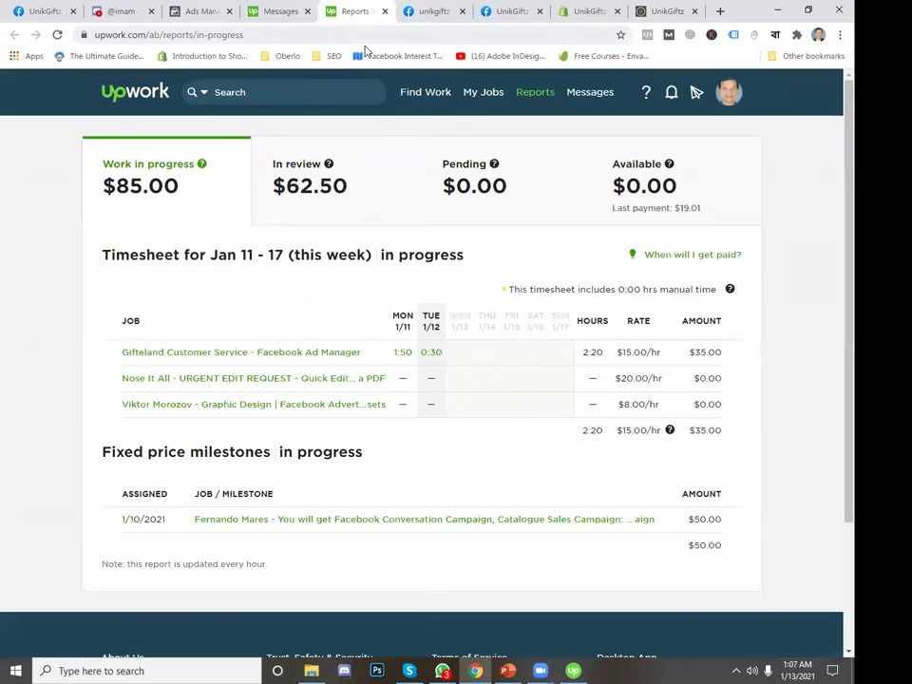
left_click(270, 17)
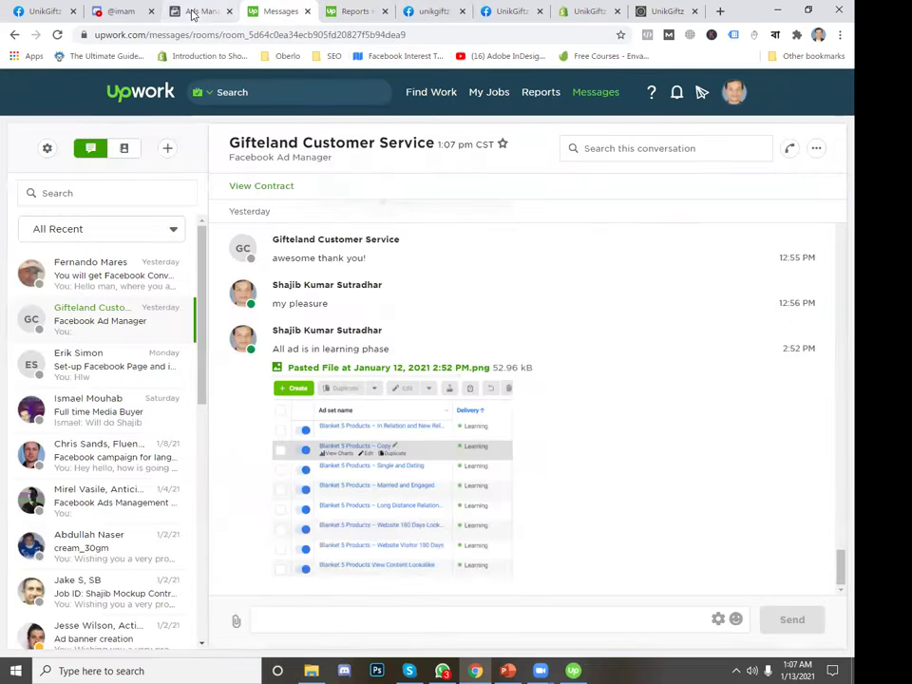
- Return to Ads Manager and examine the Budget and Amount spent columns of the campaign table
left_click(199, 12)
left_click_drag(336, 486, 309, 490)
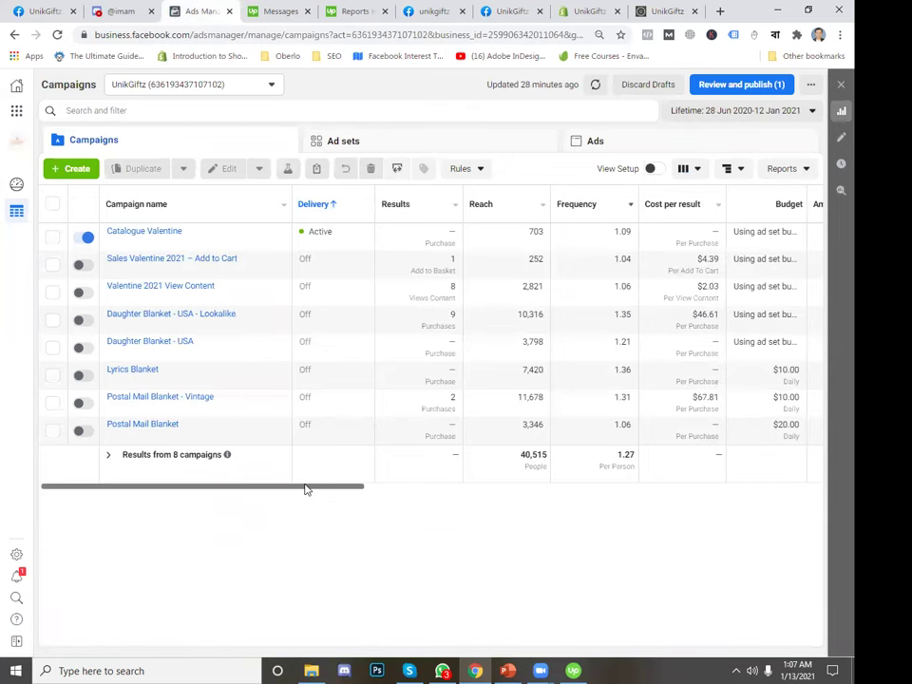
mouse_move(172, 245)
left_click_drag(315, 485, 369, 488)
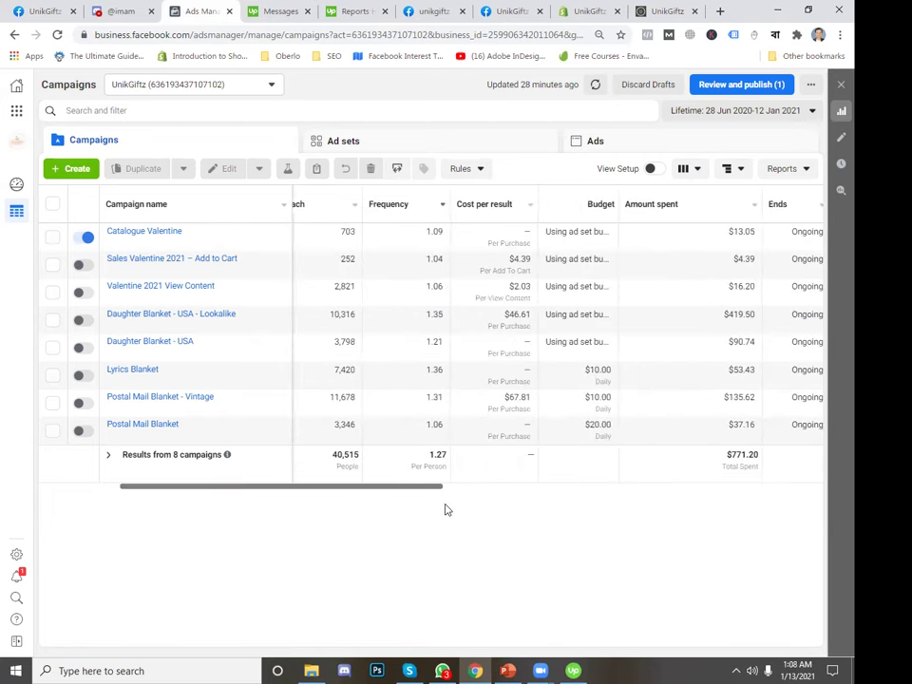